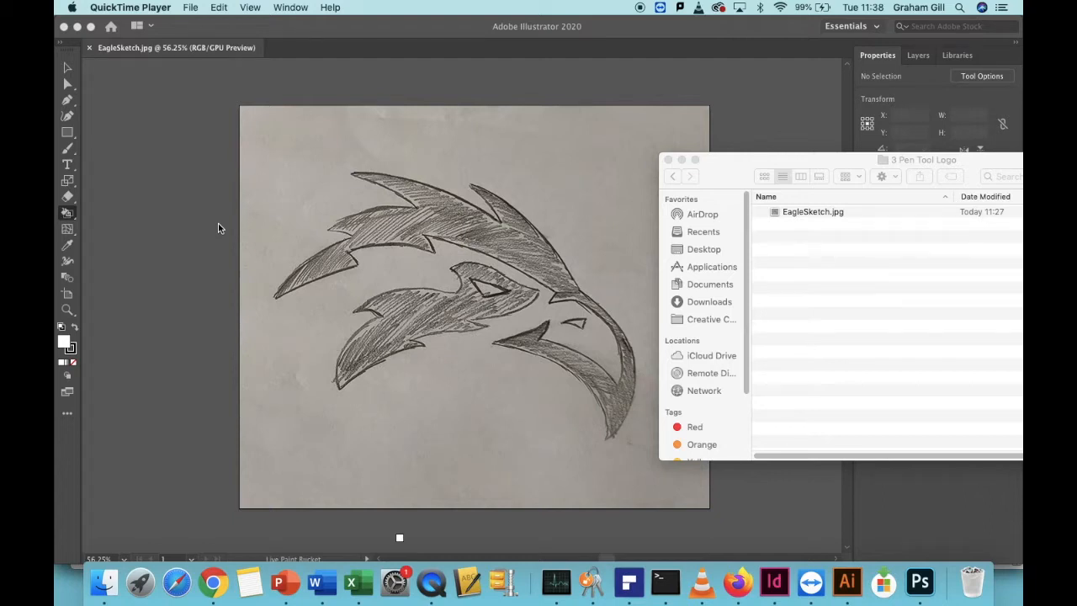
Open EagleSketch.jpg from the 3 Pen Tool Logo folder and bring its Illustrator document to the front
click(801, 216)
click(801, 218)
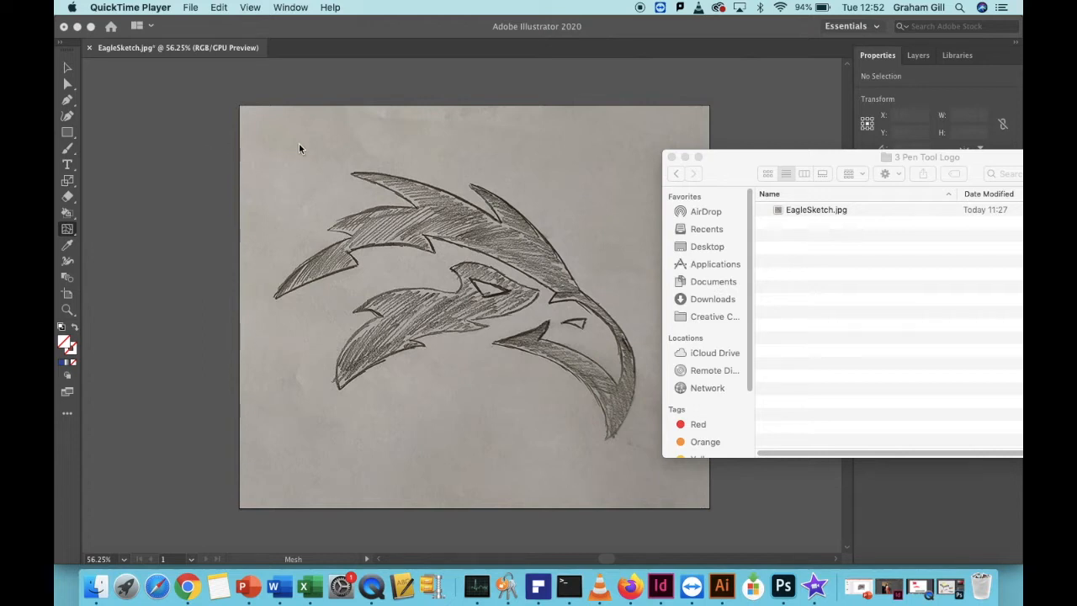
click(522, 28)
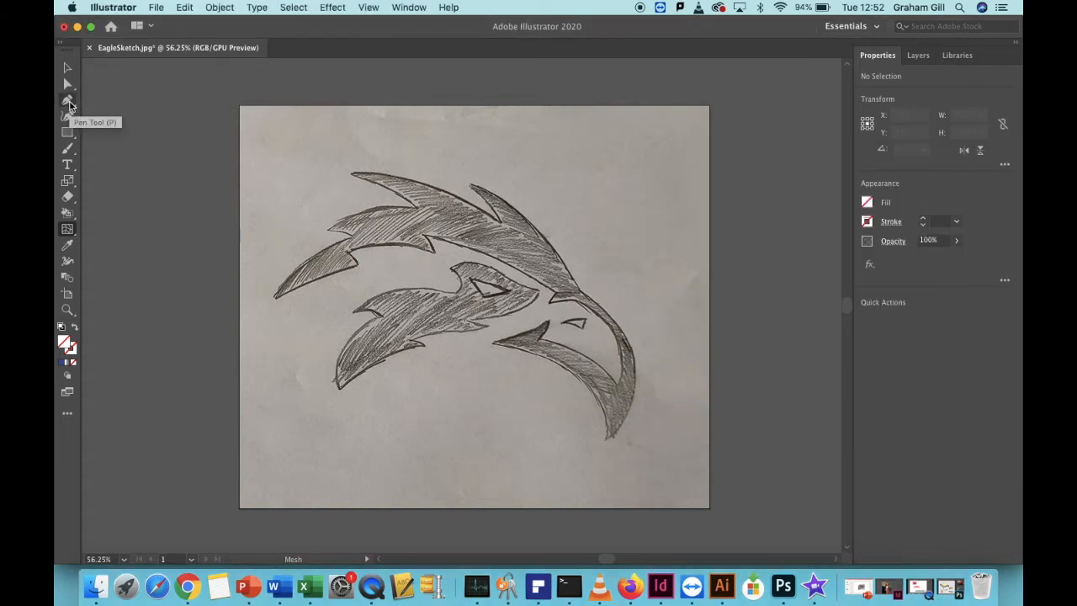
Set up the Pen tool with no fill and a dark blue 3 pt stroke
click(68, 101)
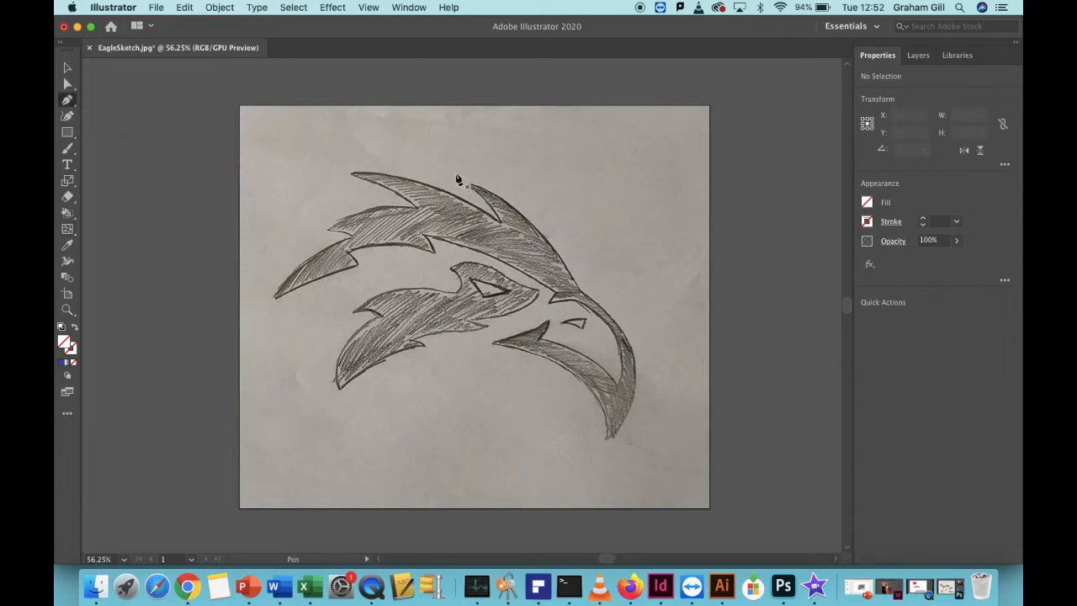
click(868, 203)
click(866, 223)
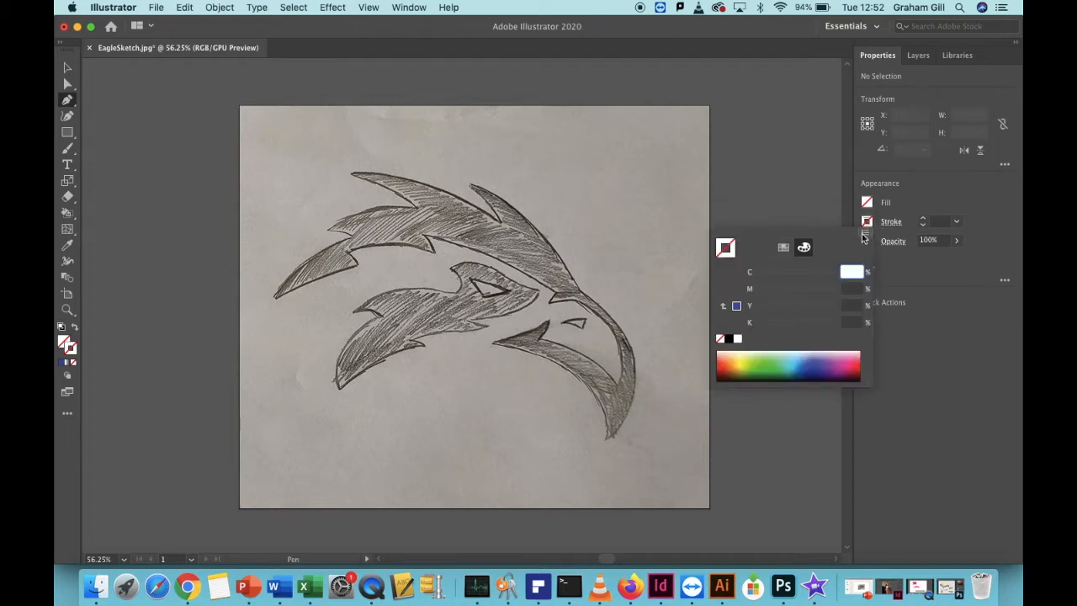
click(815, 365)
click(815, 366)
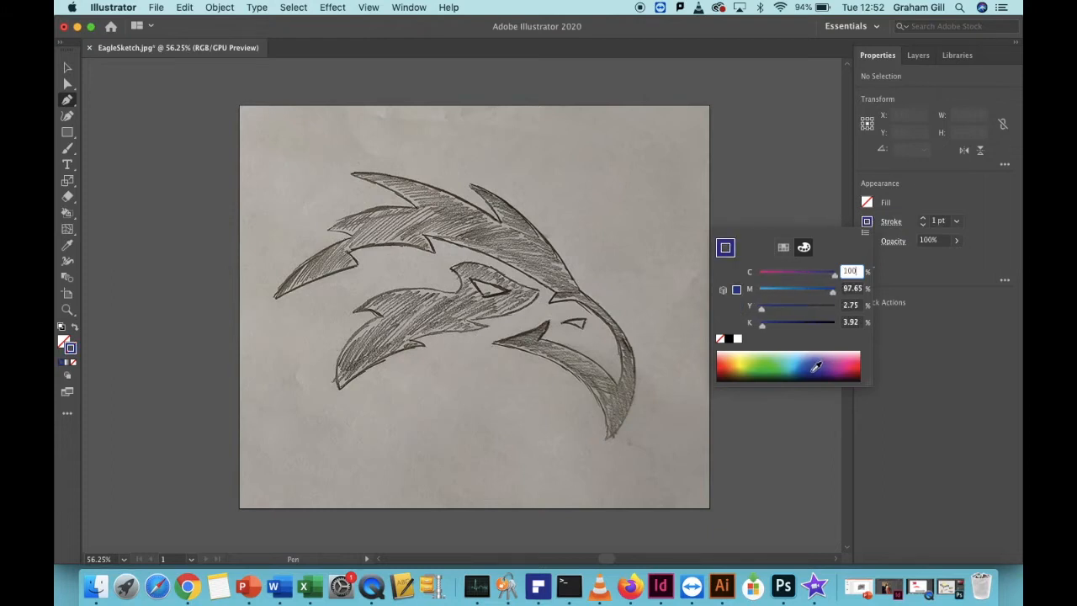
click(925, 220)
click(925, 219)
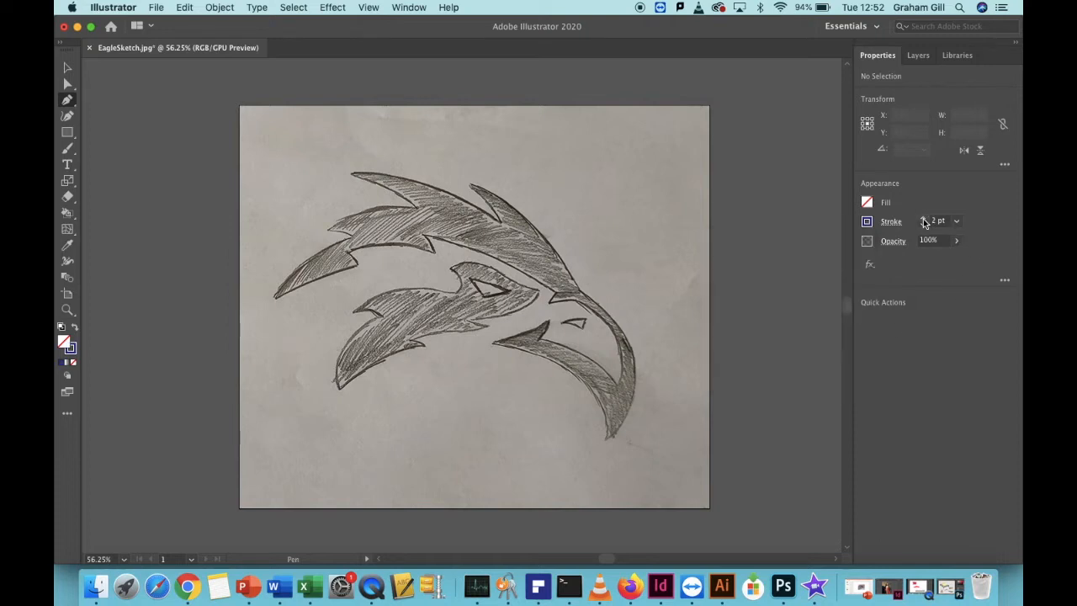
click(922, 219)
Start the path at the rearmost feather's tip and curve it along the feather's upper edge to the first notch
click(272, 299)
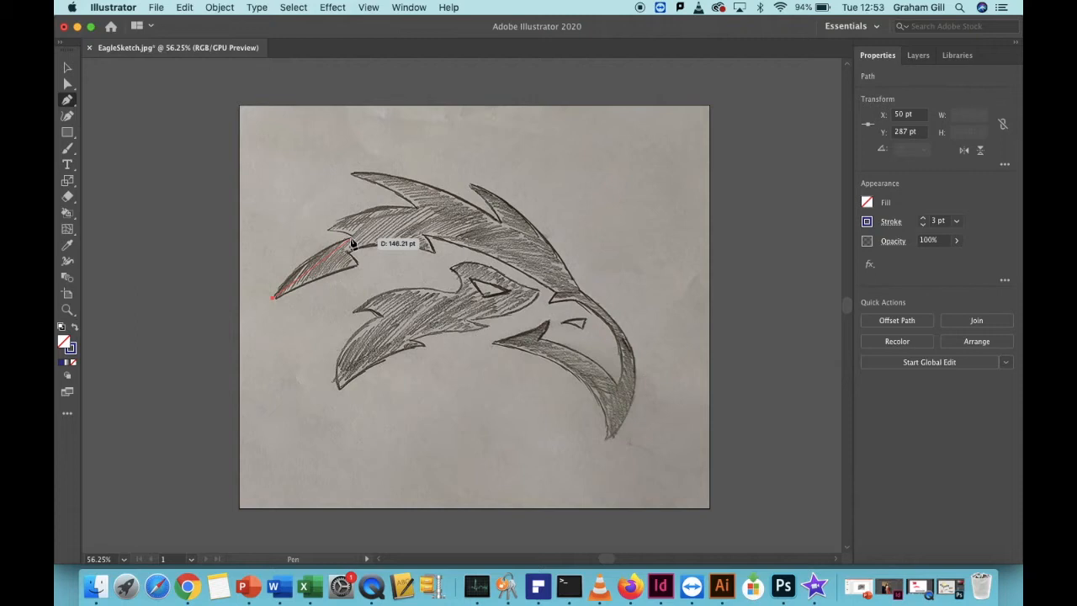
drag(351, 239, 422, 211)
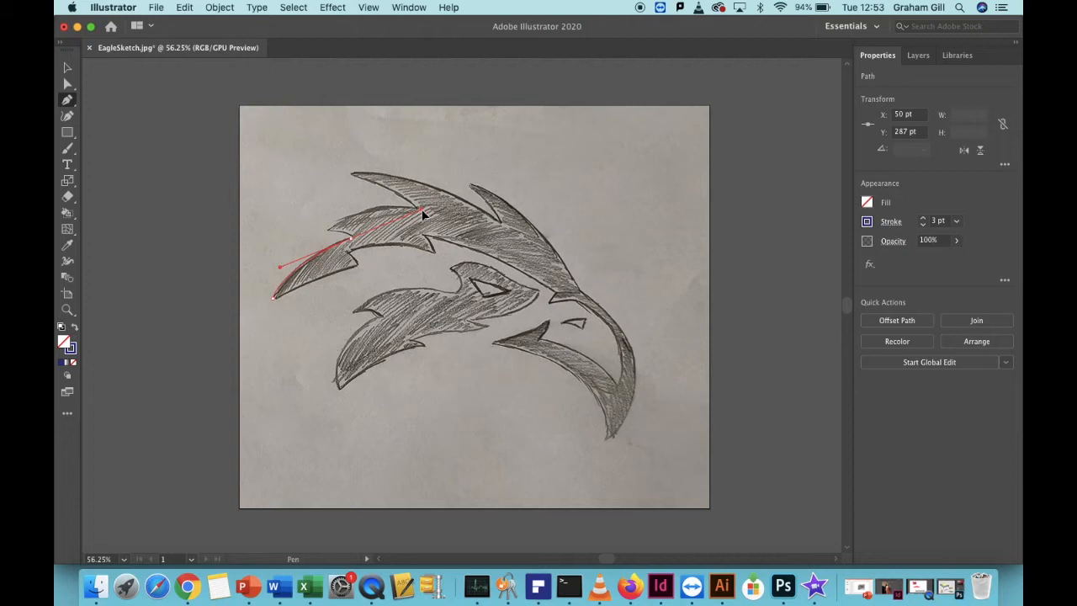
drag(423, 214, 424, 215)
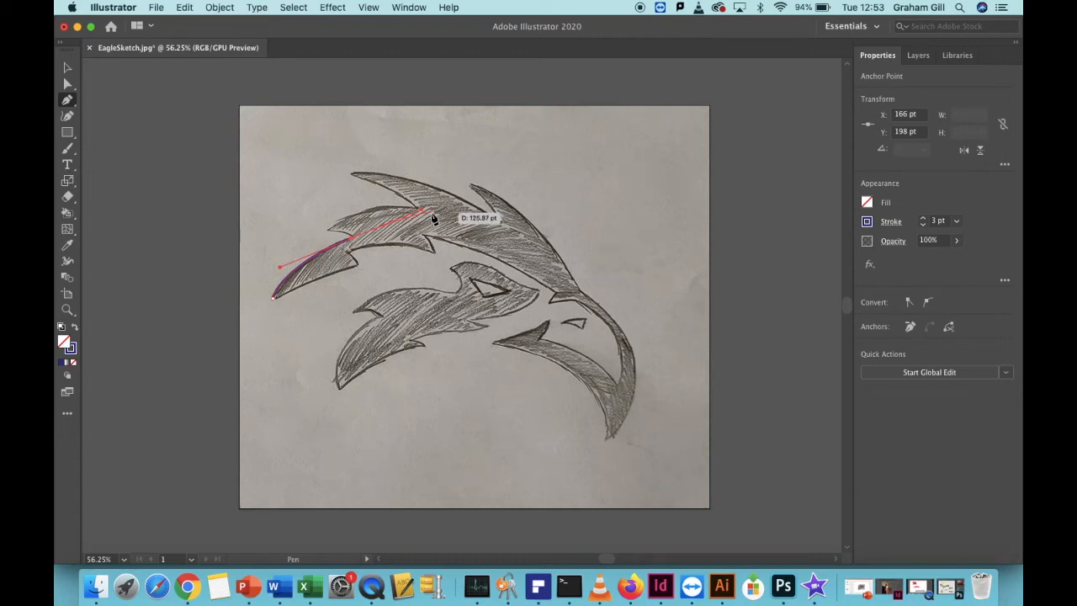
Resume the path as a corner at the first notch and curve it to the middle feather's tip
key(super)
key(super+equal)
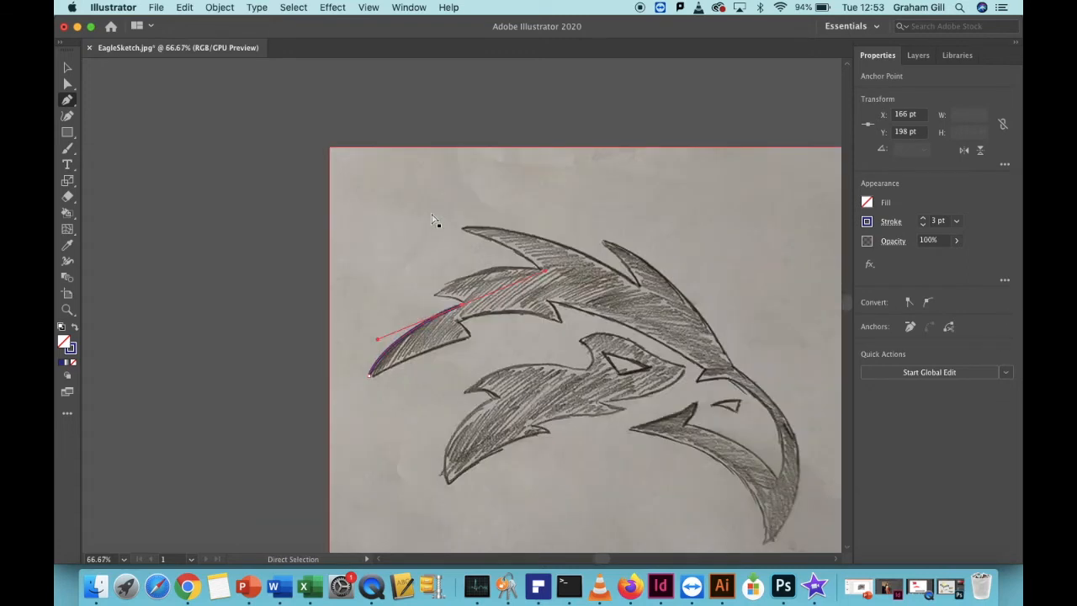
key(super+equal)
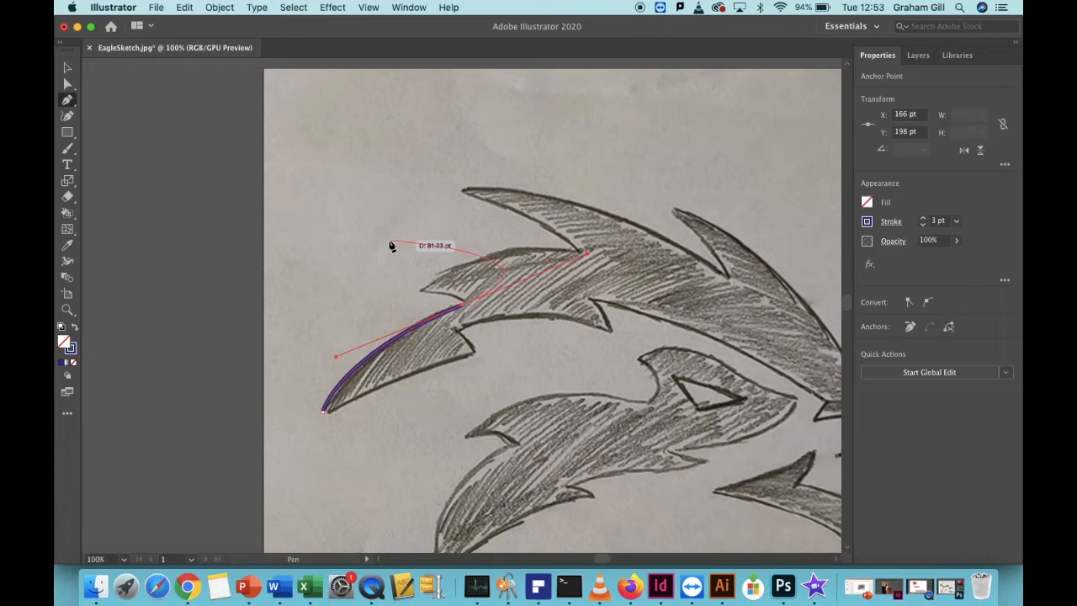
key(super)
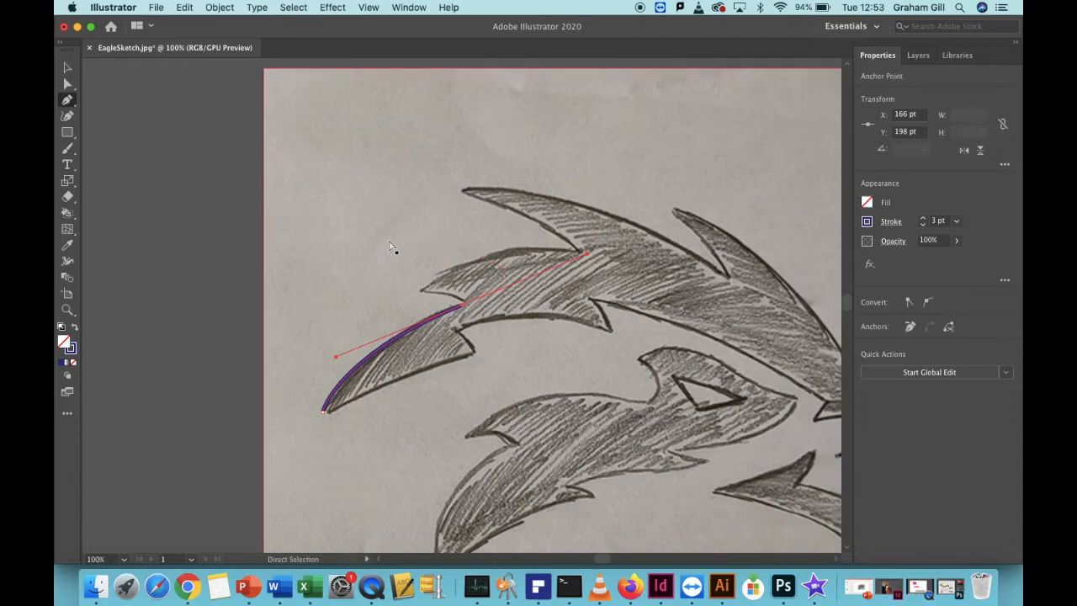
super+click(578, 173)
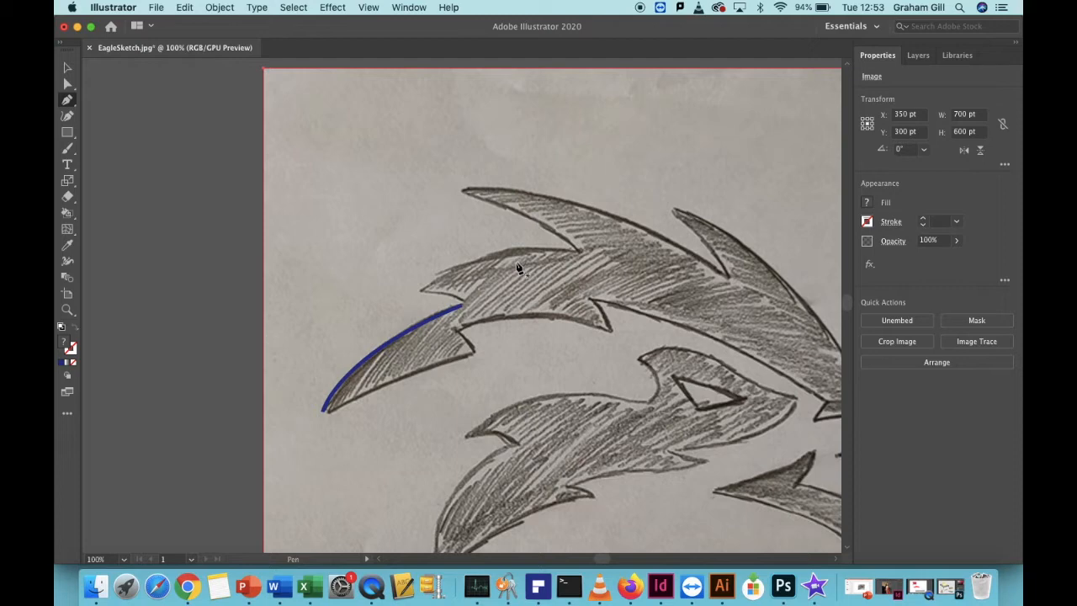
click(462, 307)
drag(464, 310, 372, 288)
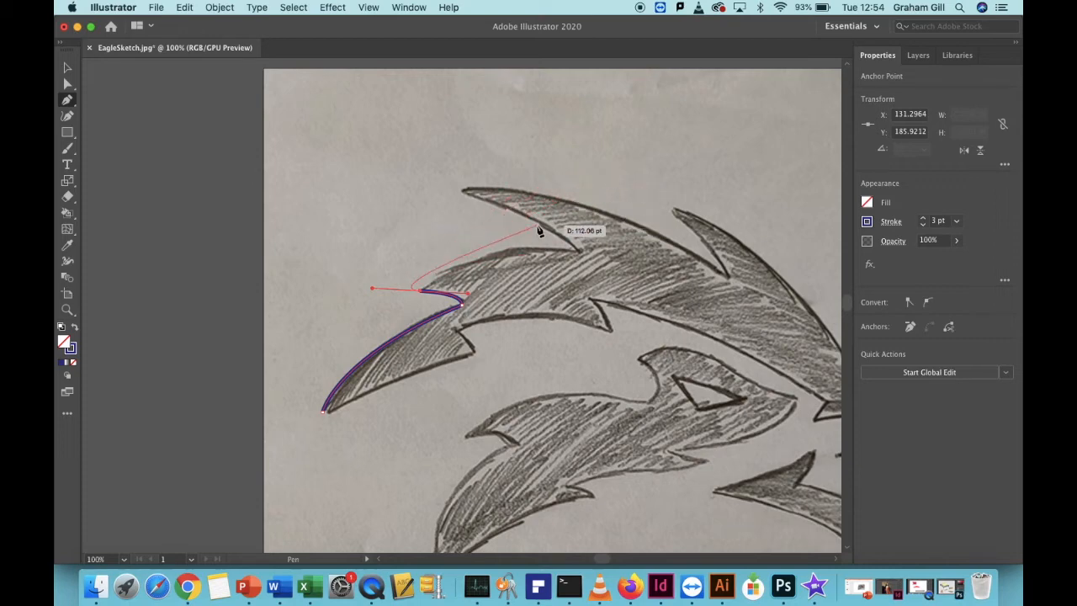
Resume from the middle feather's tip and curve the path along its upper edge to the notch below the top feather
super+click(567, 176)
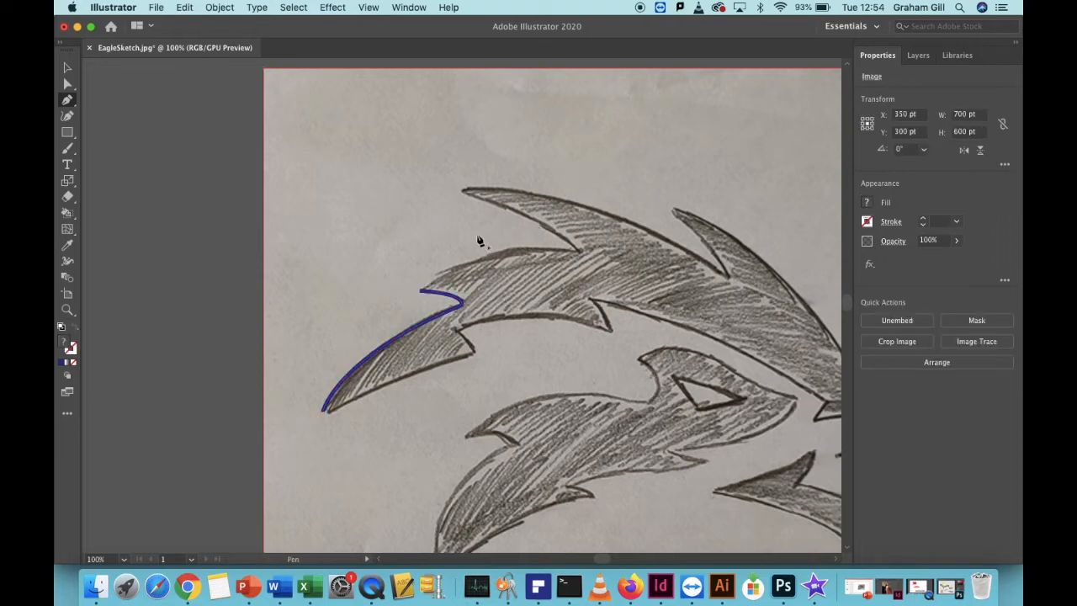
click(422, 291)
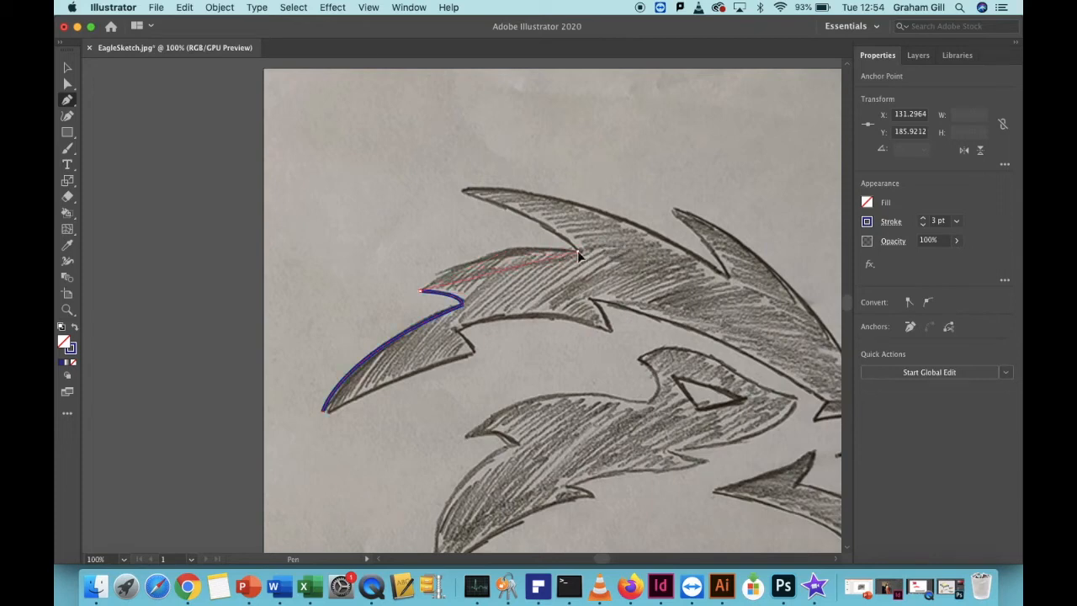
drag(578, 253, 658, 275)
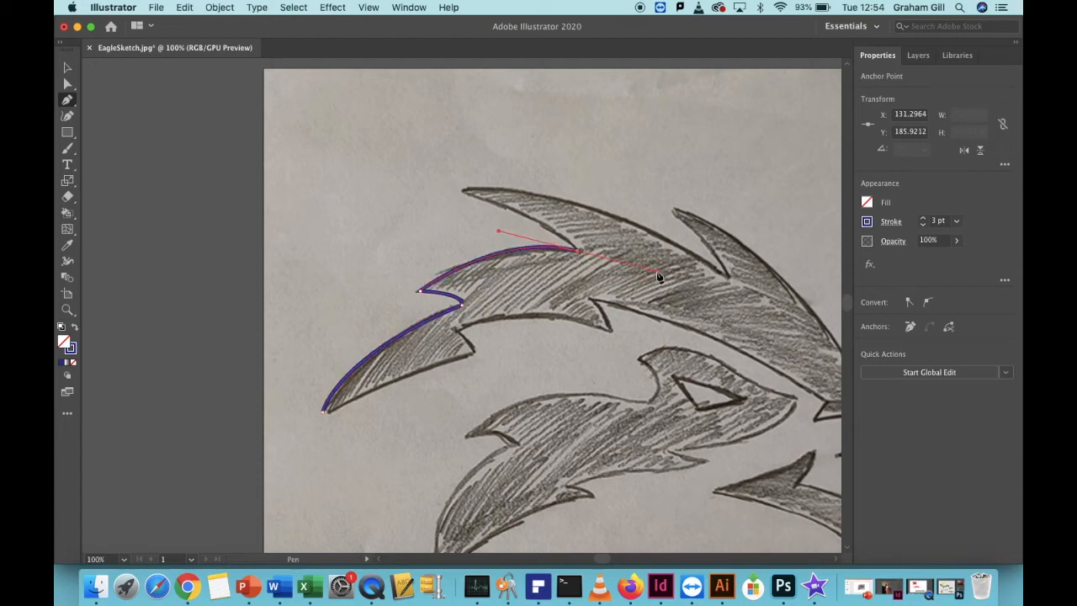
Resume from the notch below the top feather and curve the path along its lower edge to the feather's tip
key(super)
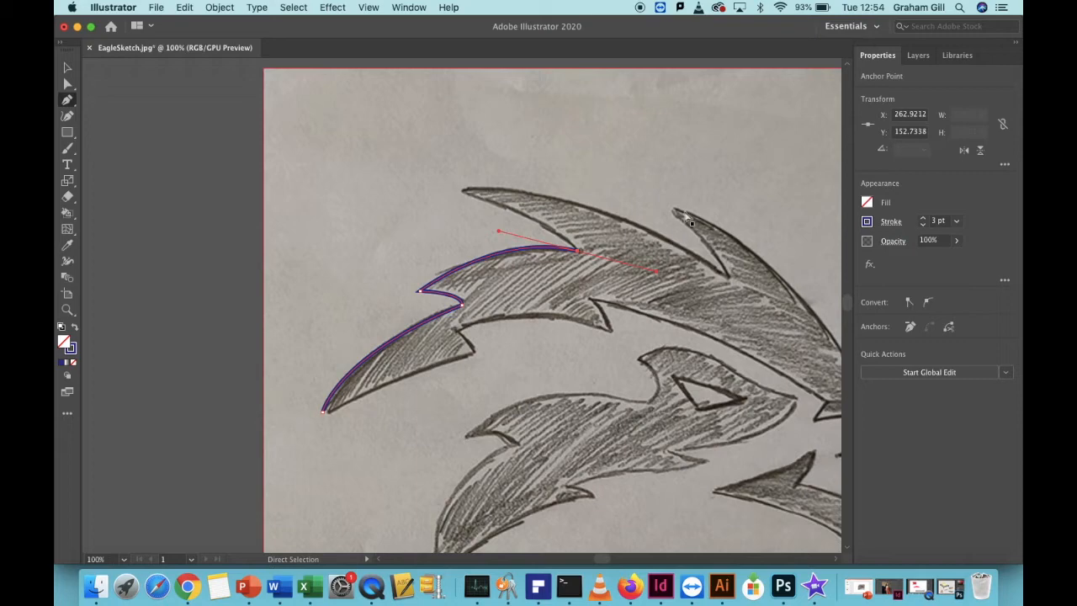
super+click(694, 158)
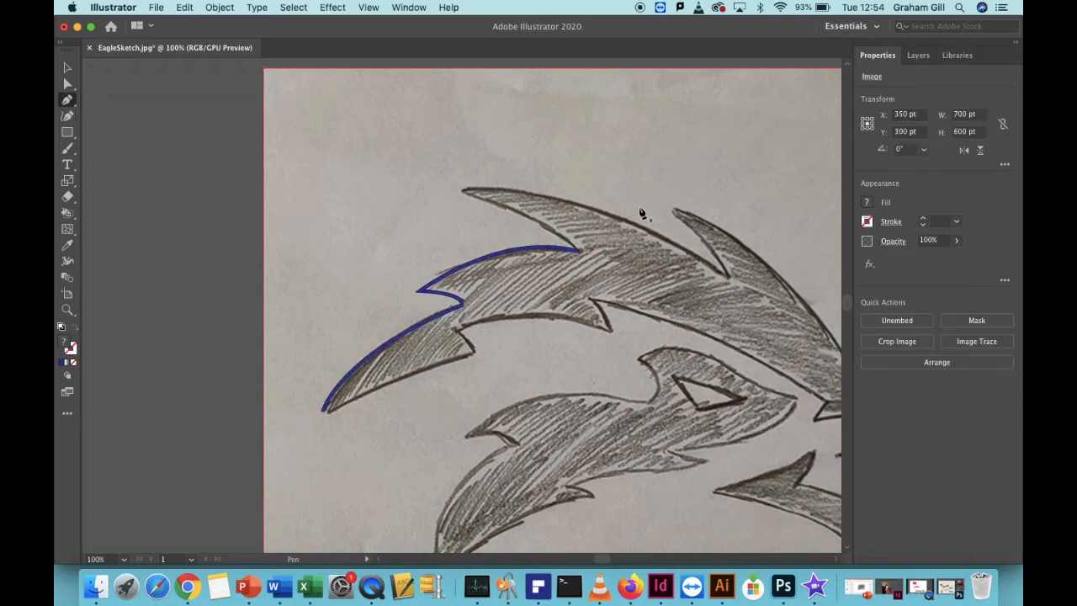
click(578, 249)
drag(476, 198, 465, 196)
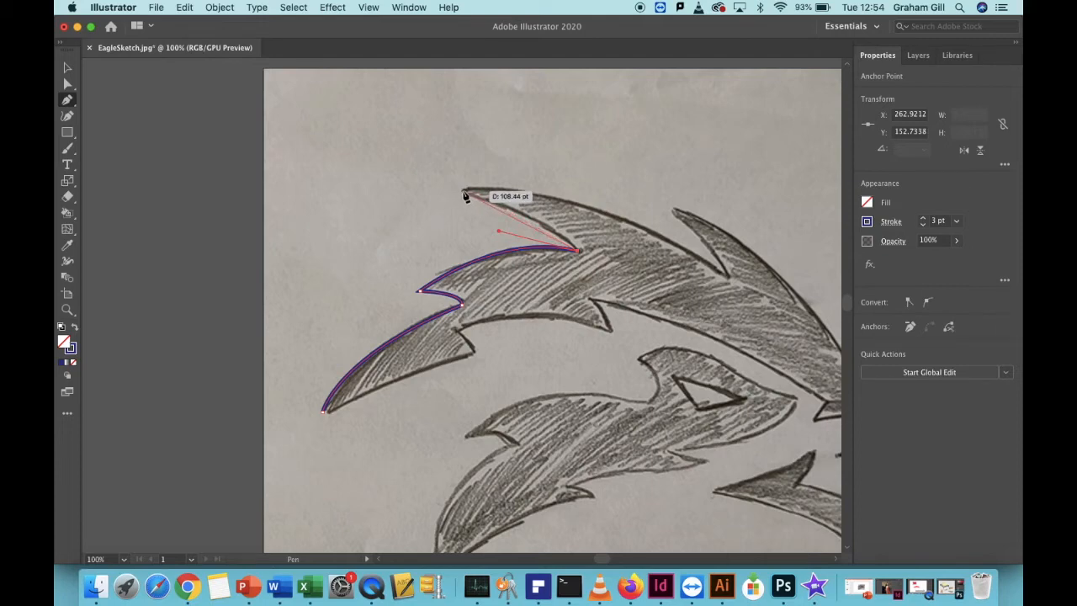
mouse_move(463, 192)
mouse_down()
mouse_move(419, 205)
mouse_move(338, 149)
mouse_up()
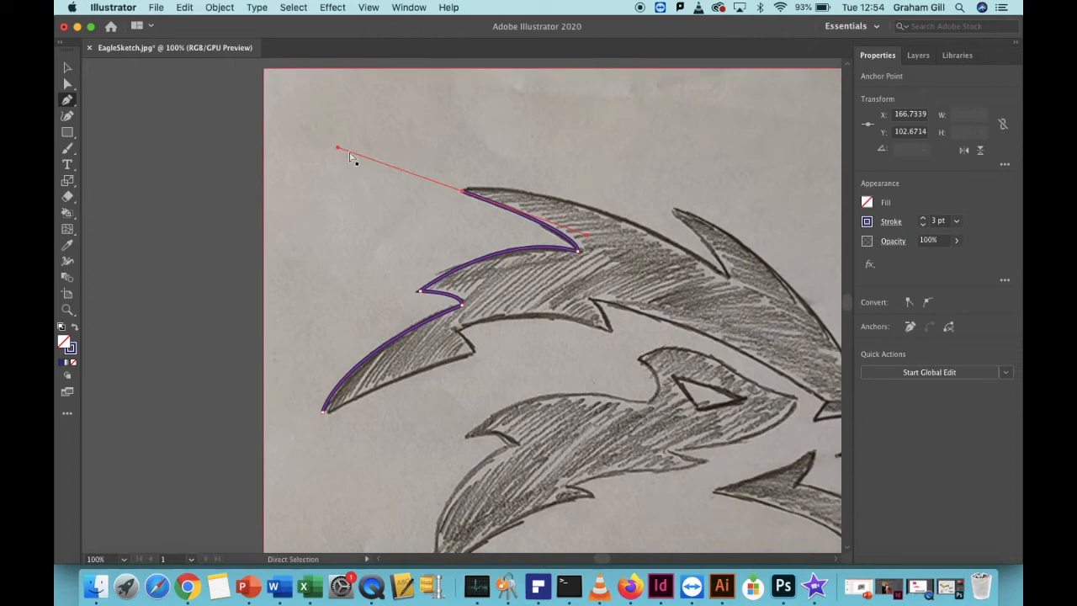
Continue the path along the top feather's upper edge, around the front crest spike and down to the top of the beak
key(super+minus)
key(super+minus)
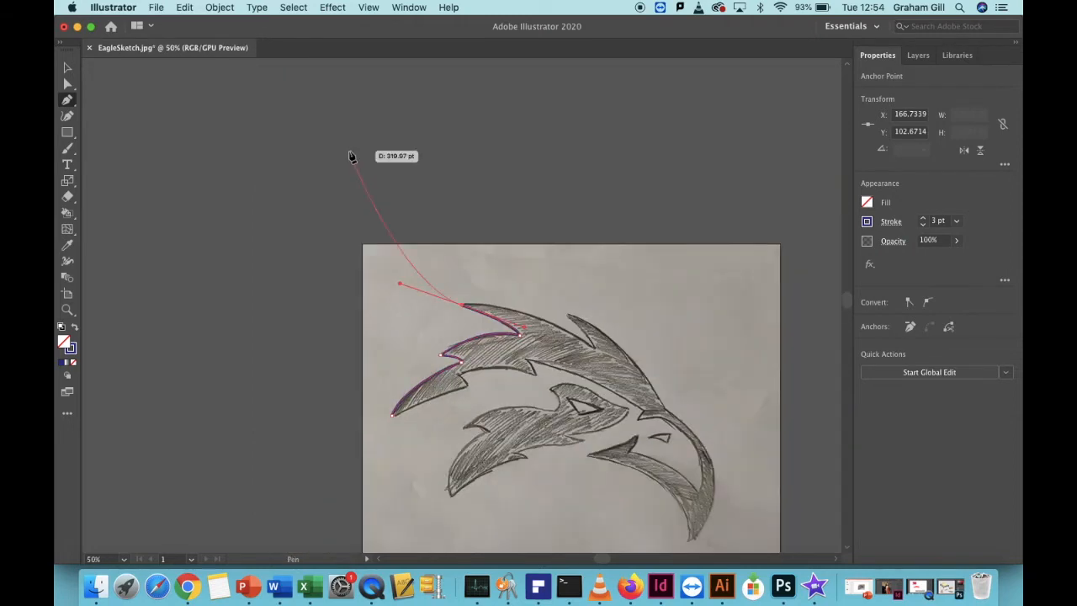
scroll(427, 249, down, 3)
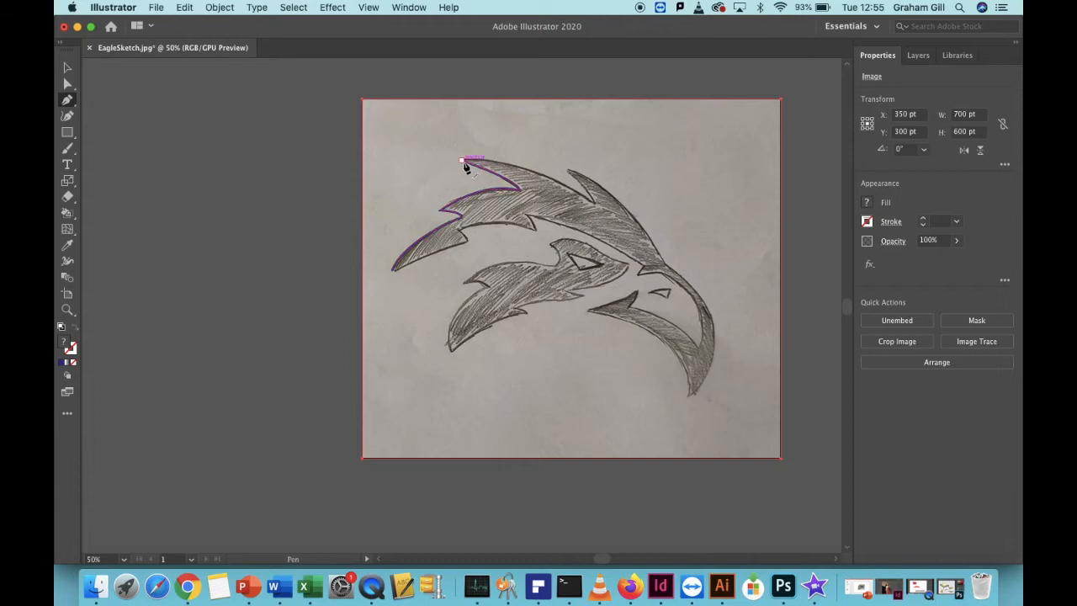
drag(593, 204, 646, 256)
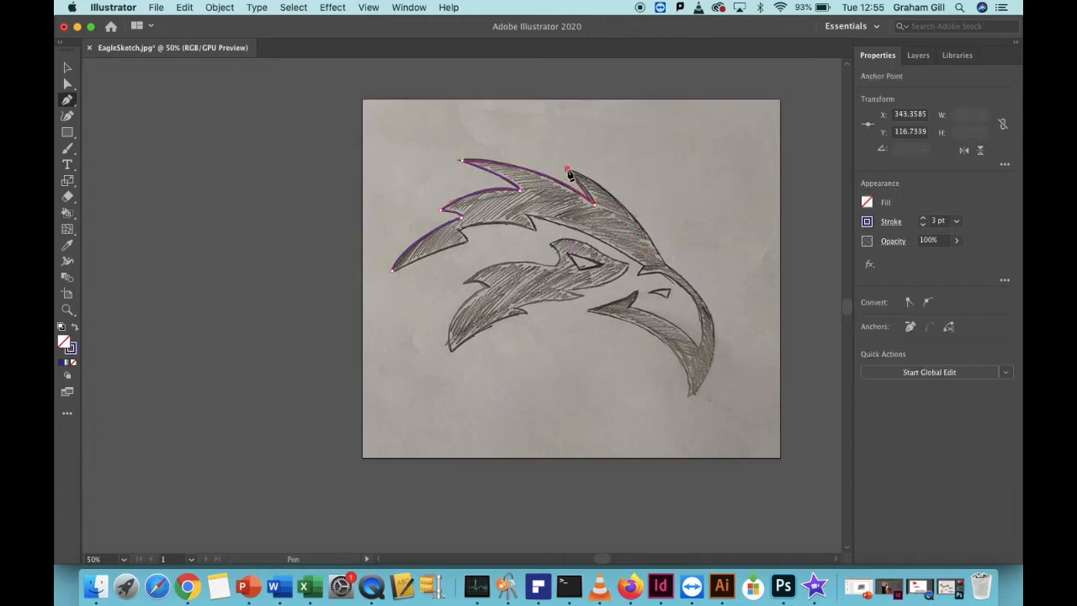
drag(570, 171, 545, 149)
click(663, 264)
Trace the beak's outer edge around its tip, then back along the lower jaw and over the small spur at the mouth
drag(714, 343, 708, 390)
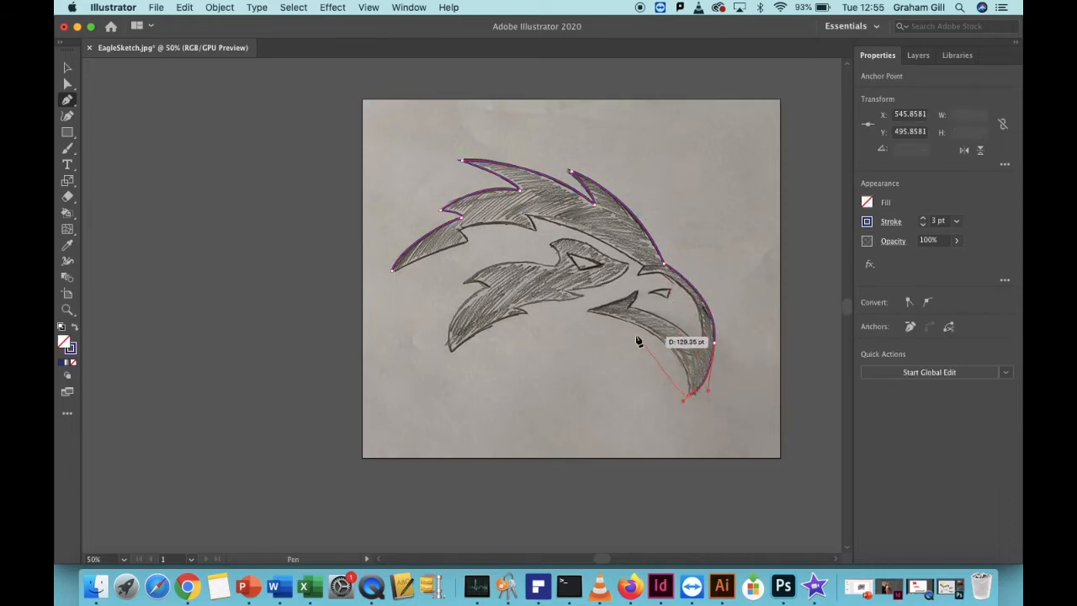
click(690, 397)
click(587, 312)
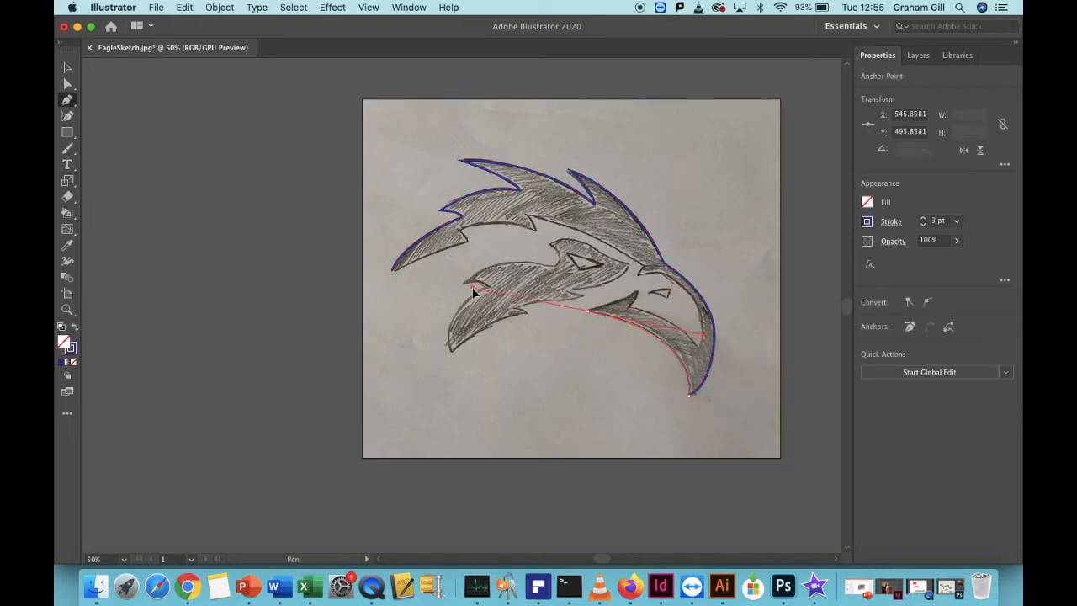
drag(637, 286, 639, 311)
click(630, 307)
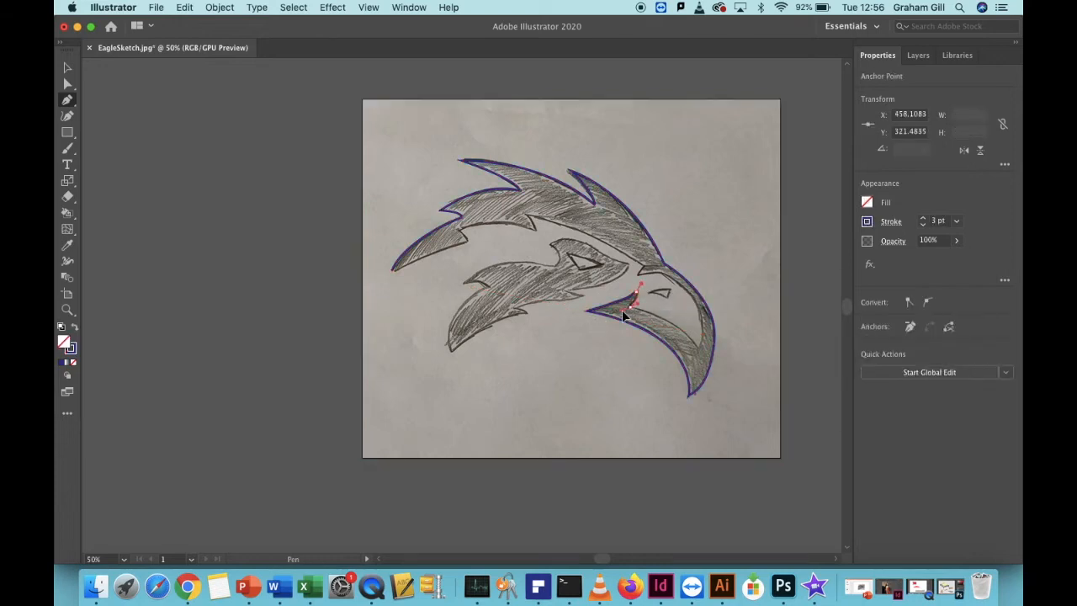
Trace the beak's inner edge from the mouth spur up to the small notch beneath the brow
drag(697, 347, 703, 375)
click(696, 347)
drag(662, 272, 607, 235)
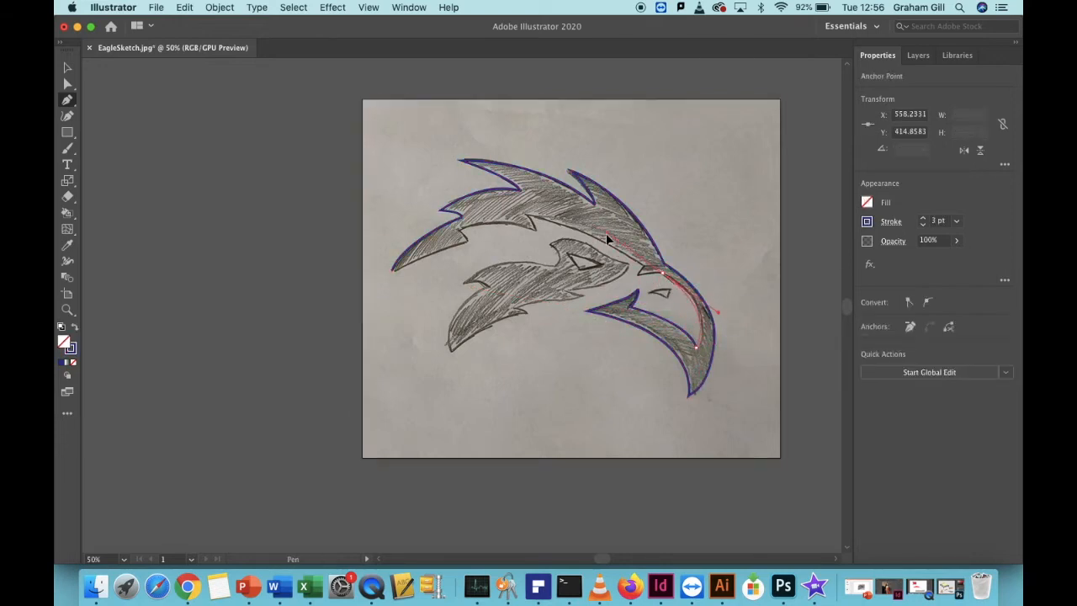
super+click(648, 271)
click(646, 267)
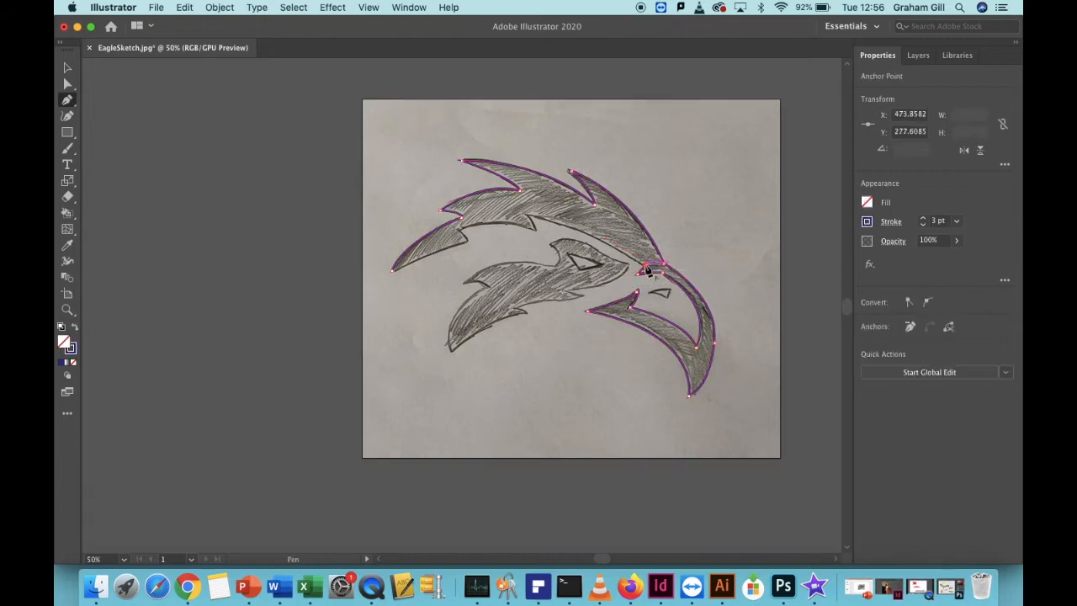
Curve the path along the crest's underside from the brow to the inner notch and its small point, with corners at both
drag(528, 217, 492, 211)
super+click(530, 218)
click(528, 216)
click(536, 229)
super+click(508, 244)
click(536, 229)
Trace the remaining crest underside and the rearmost feather's lower edge, closing the path at its starting anchor
drag(460, 229, 503, 235)
super+click(471, 240)
click(460, 228)
super+click(429, 259)
click(392, 270)
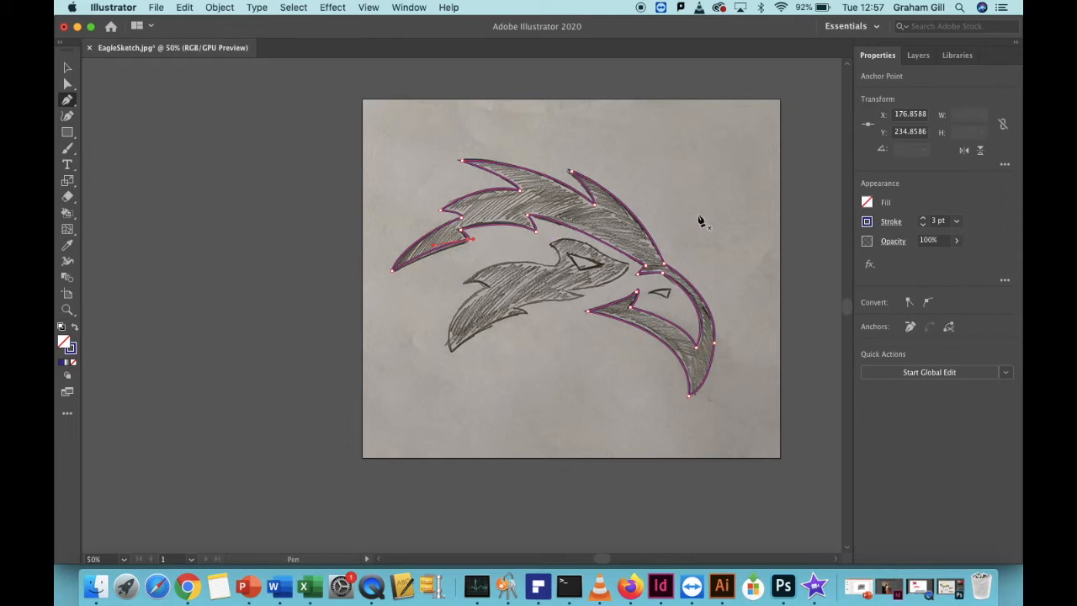
Try several fill colours on the closed crest and beak shape, settling on solid black
click(868, 204)
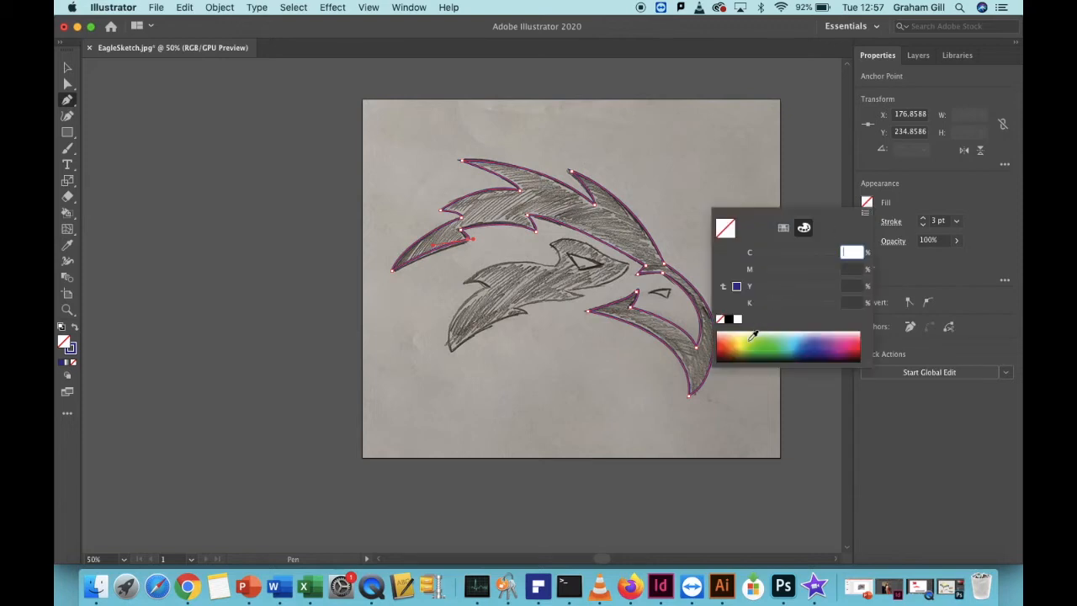
click(763, 341)
click(799, 340)
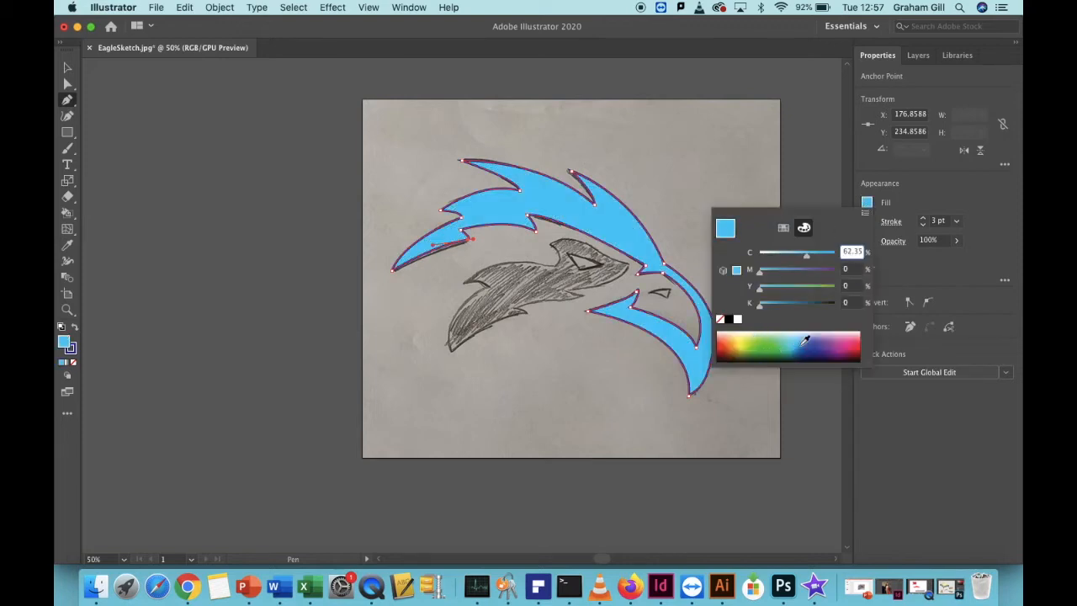
click(842, 341)
click(857, 346)
click(793, 345)
click(778, 345)
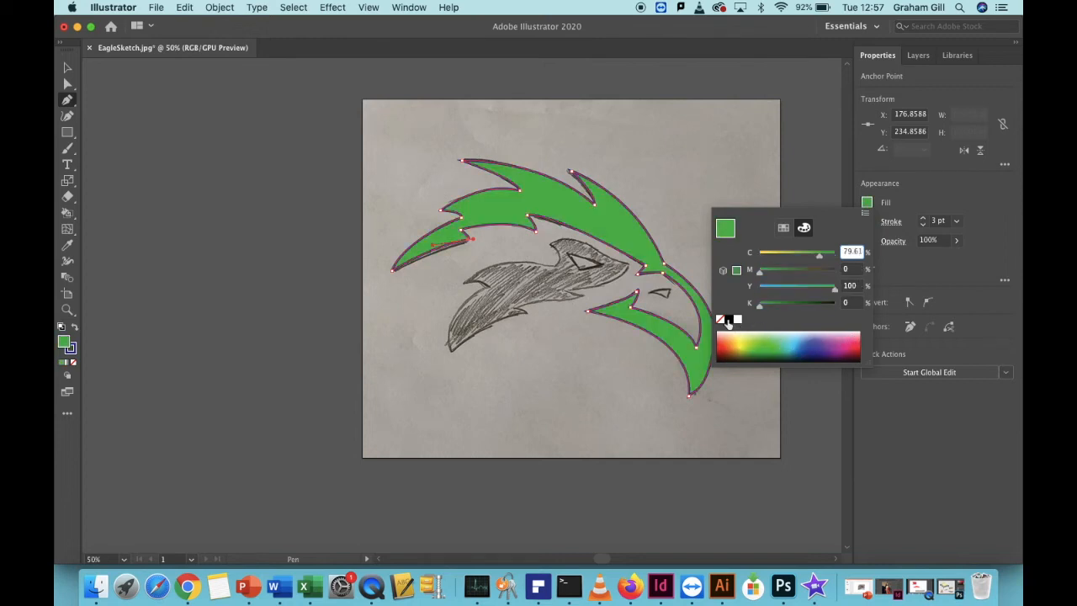
click(729, 320)
click(914, 193)
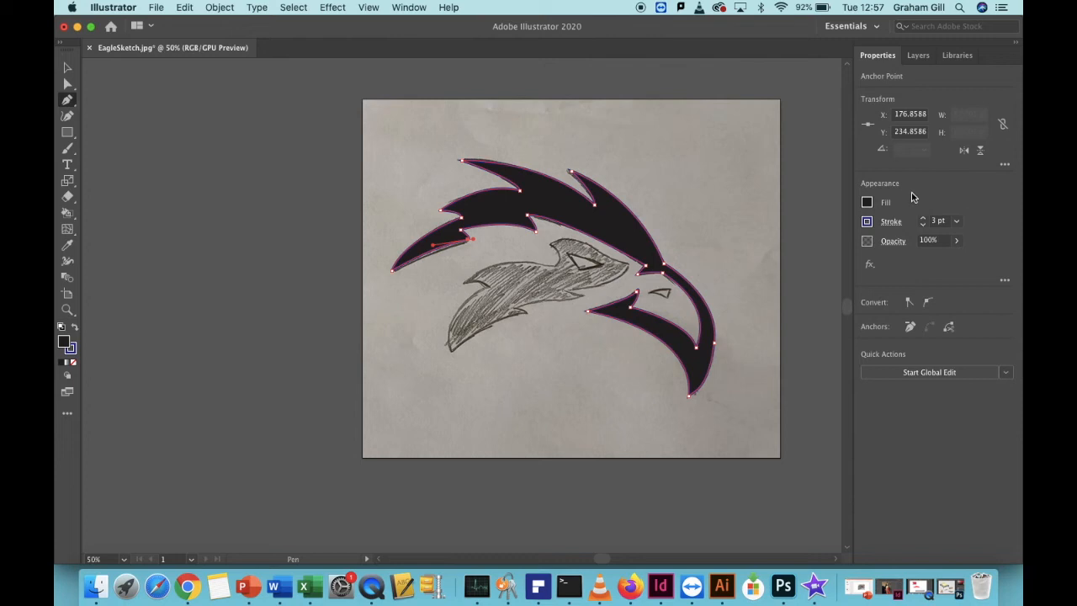
Try a blue stroke colour on the crest and beak shape, settling on black
click(867, 223)
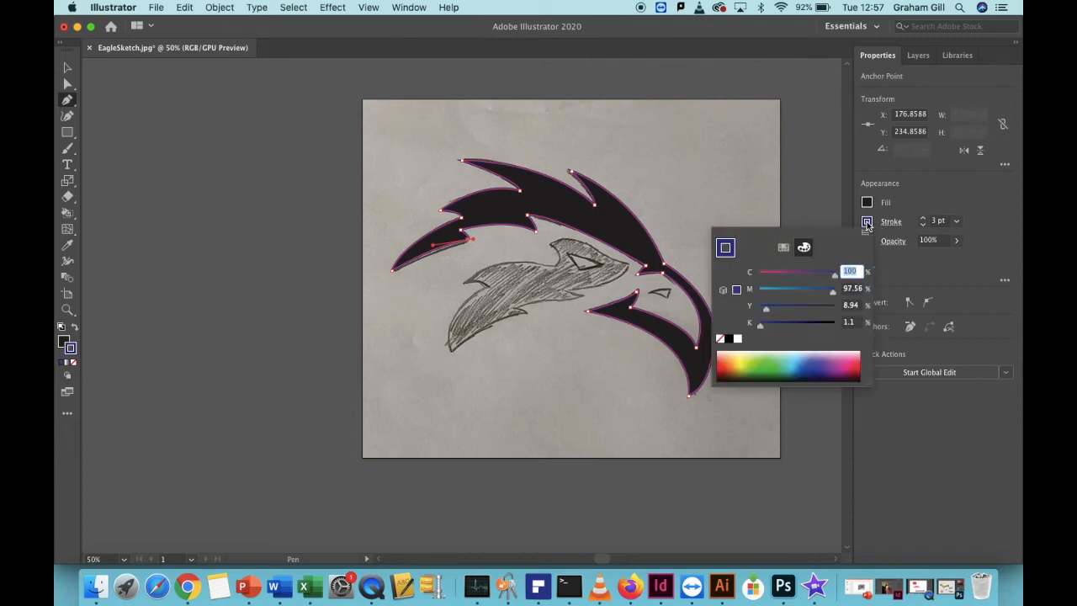
drag(760, 369, 809, 359)
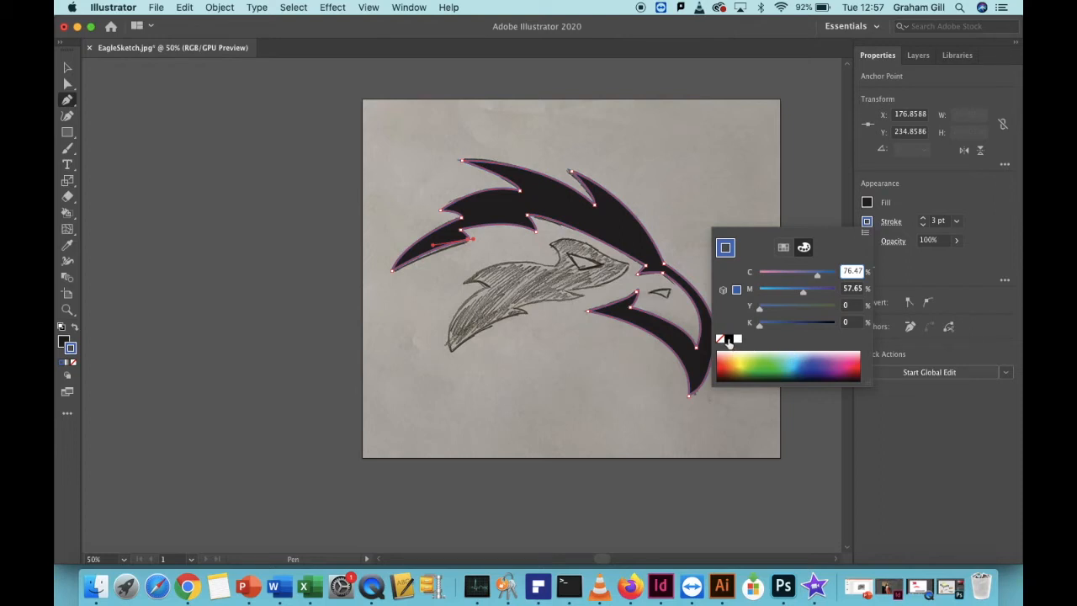
click(729, 341)
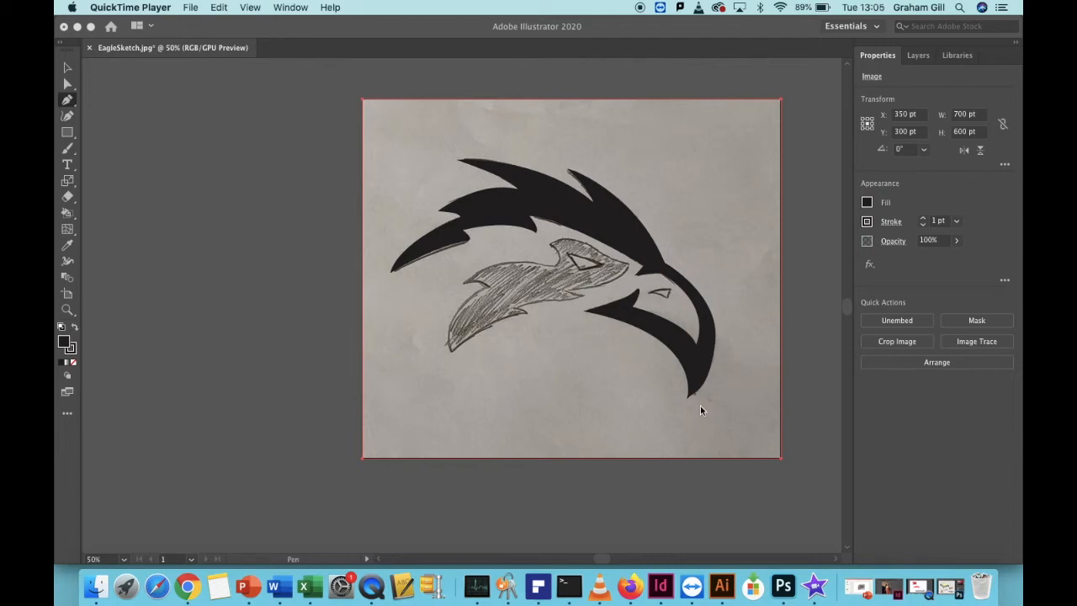
Set up the Pen tool with no fill and a black stroke for tracing the shaded cheek feather
click(602, 556)
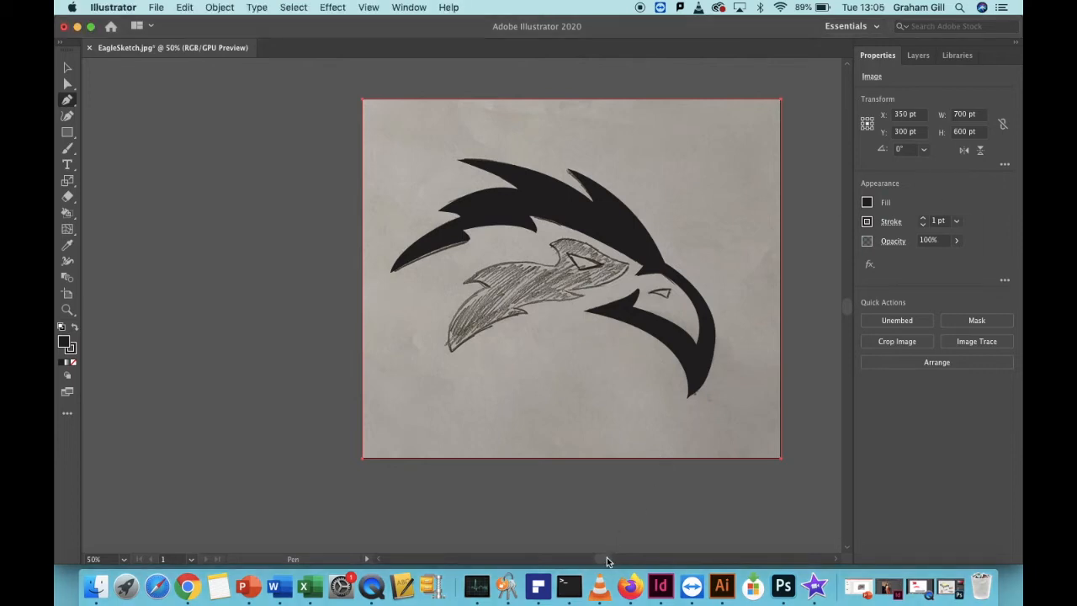
drag(606, 558, 610, 558)
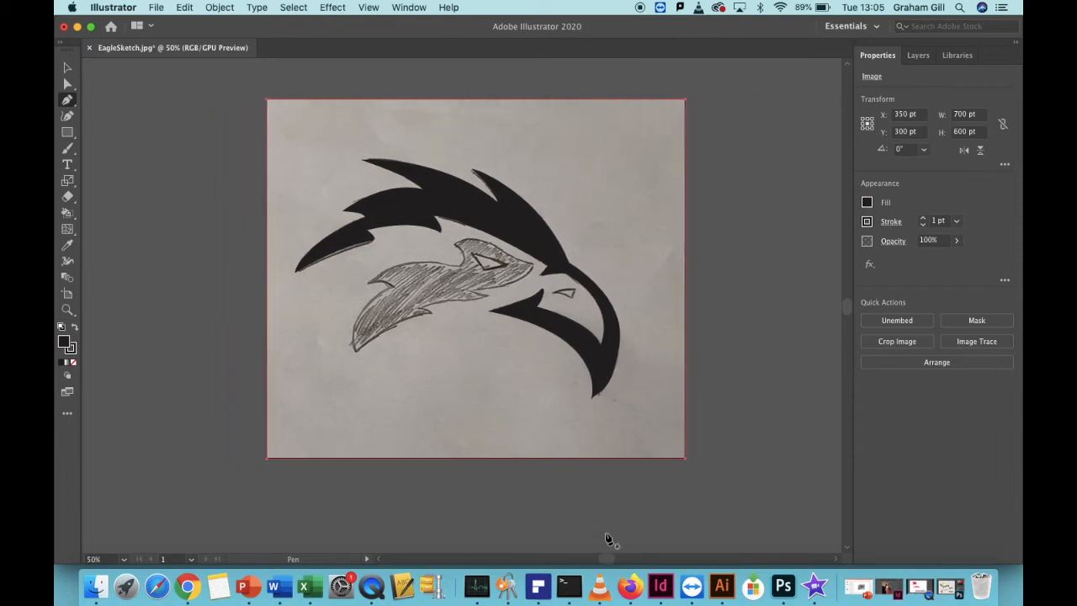
click(68, 101)
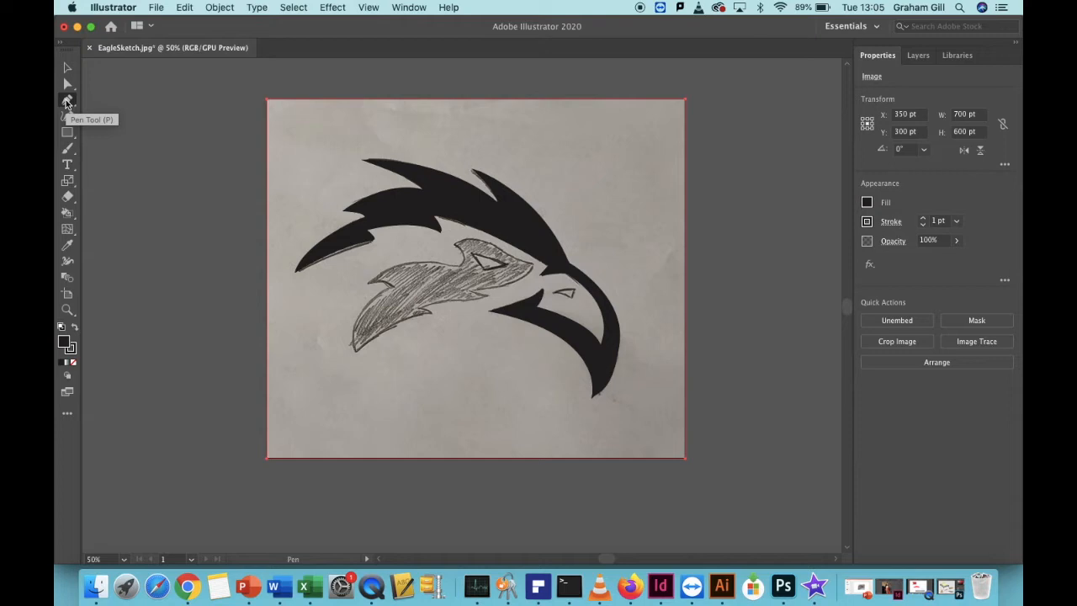
click(867, 203)
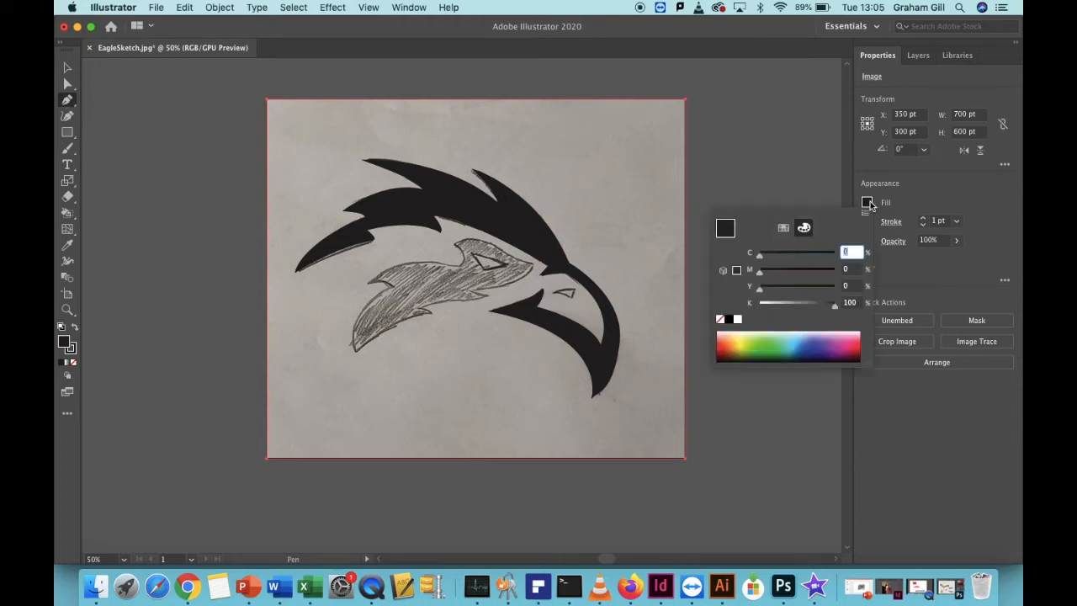
click(720, 319)
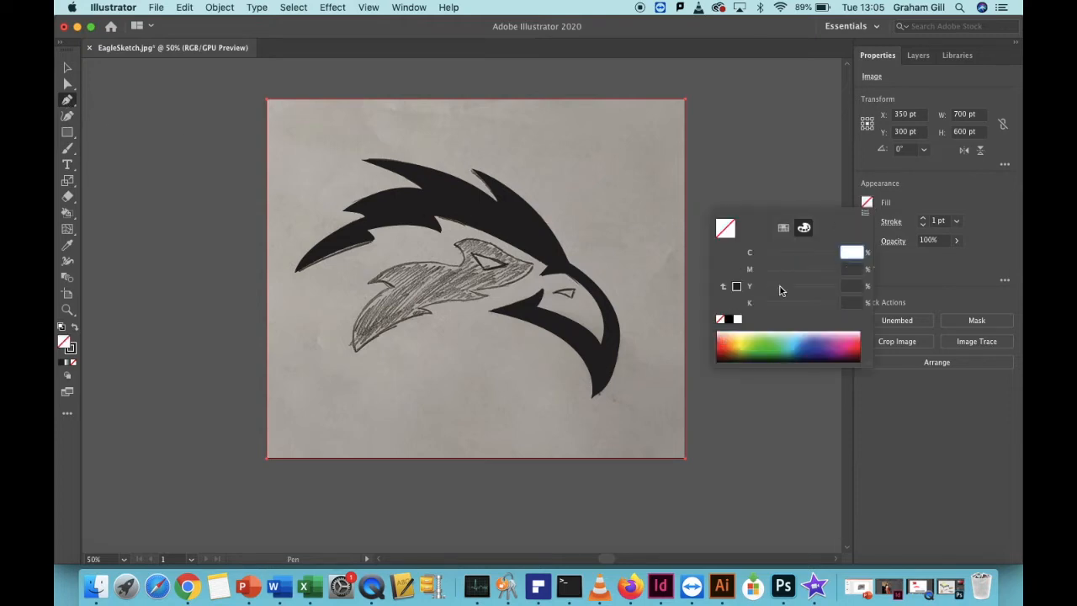
click(928, 192)
click(866, 221)
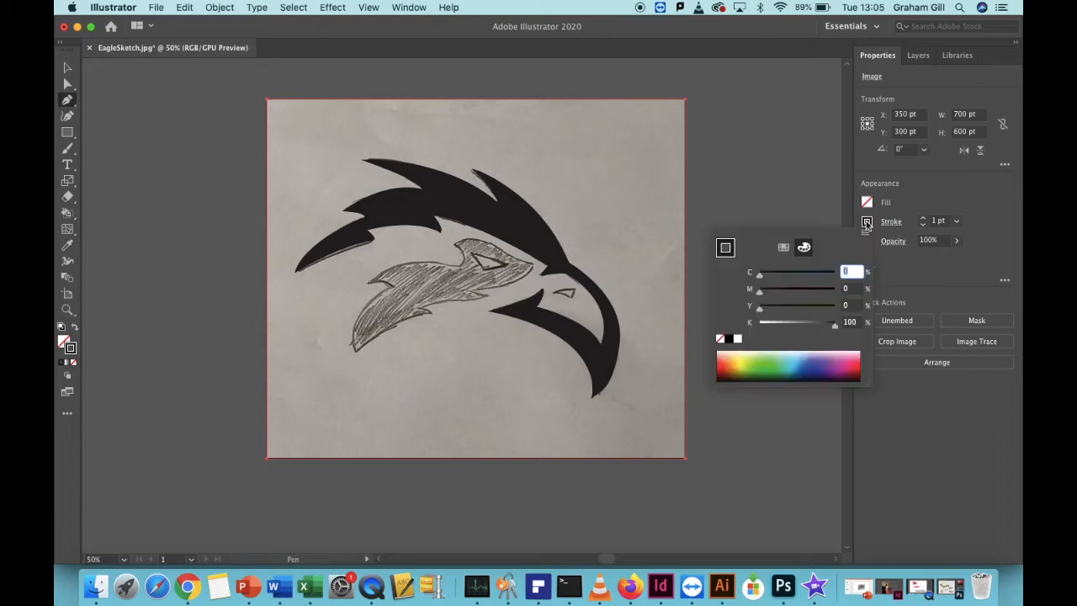
click(729, 339)
click(951, 194)
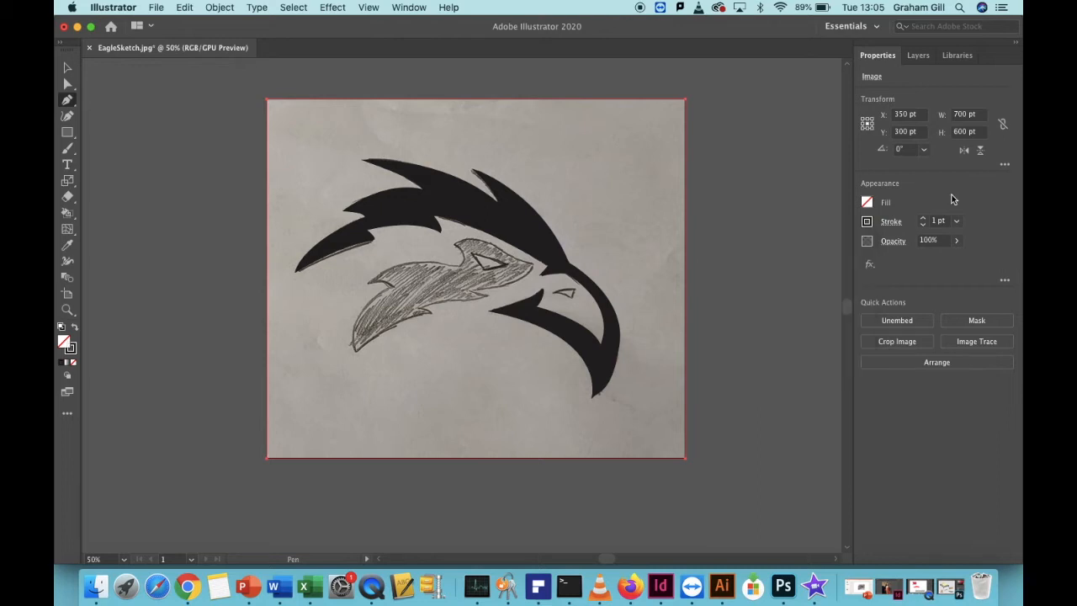
Trace the cheek feather's rear edge as a curve from its lower tip up to the first notch, and deselect the path
click(354, 353)
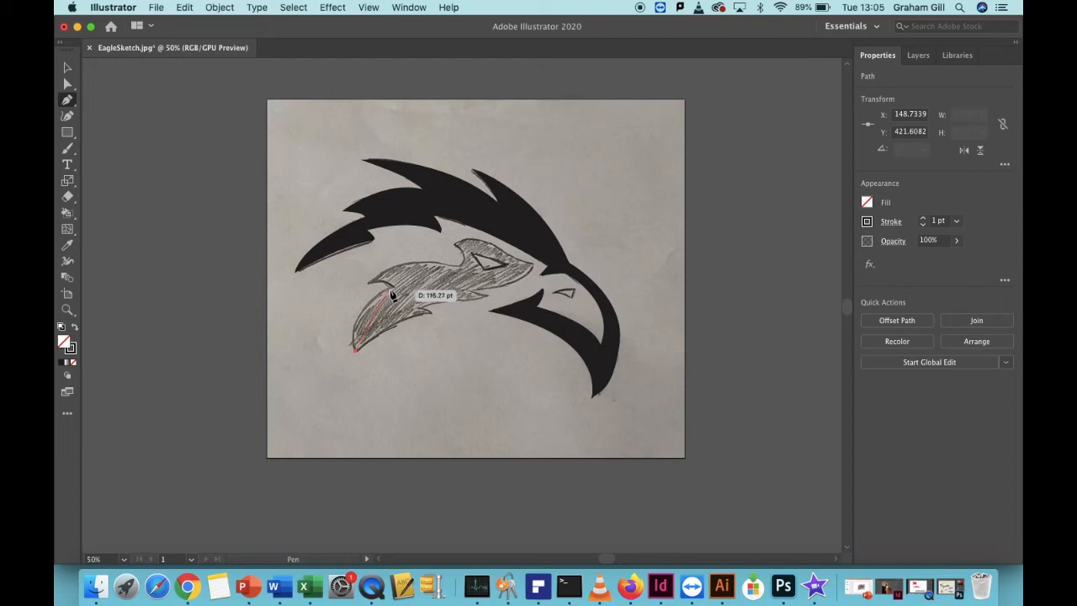
drag(393, 287, 449, 267)
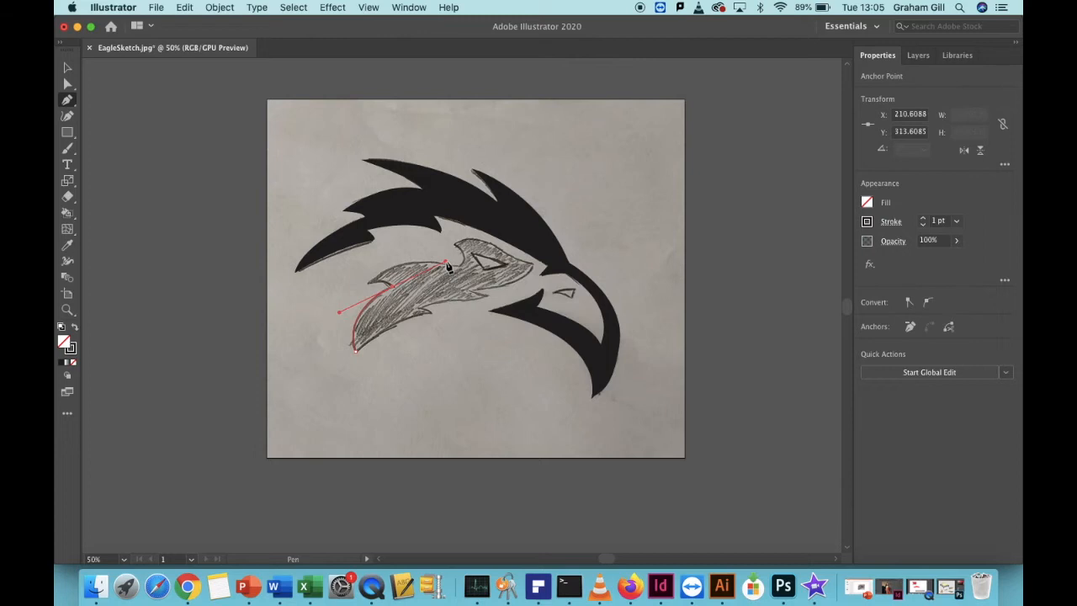
key(super)
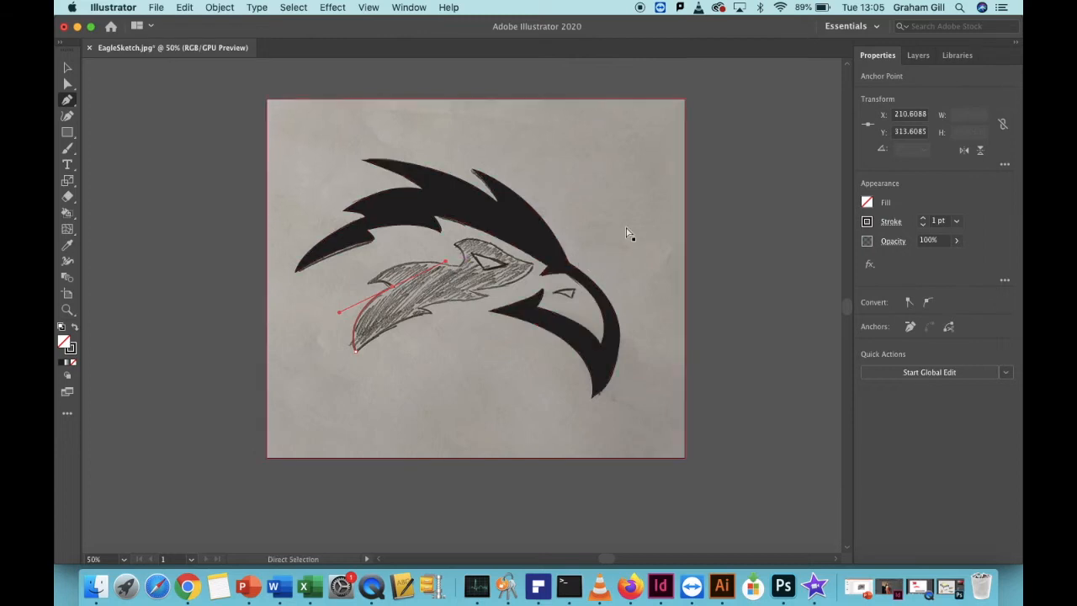
super+click(737, 237)
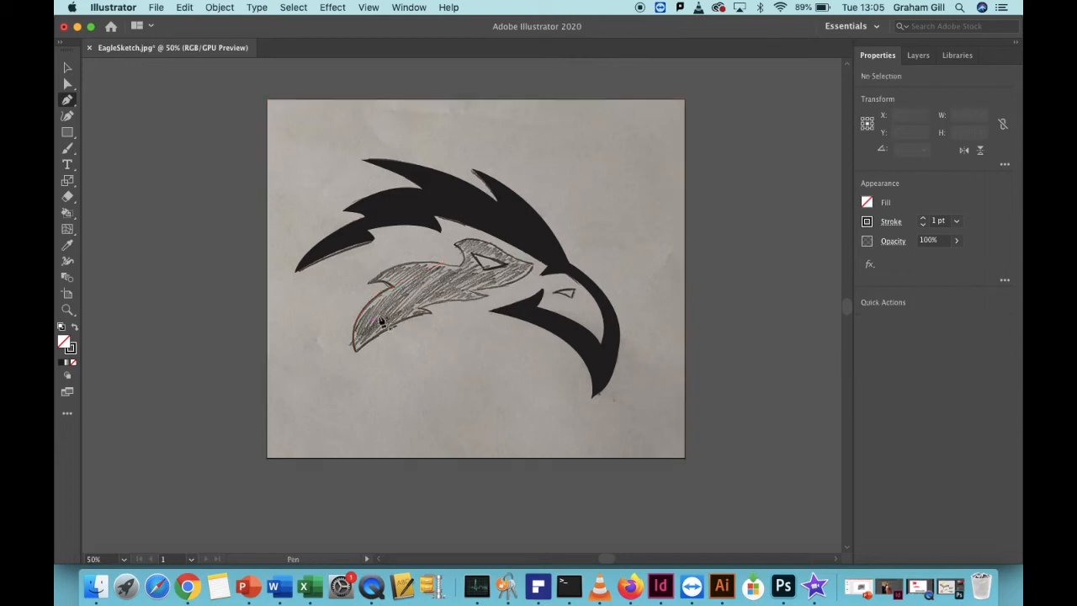
click(393, 287)
click(353, 348)
Select the new cheek feather path and set its stroke weight to 3 pt
click(69, 72)
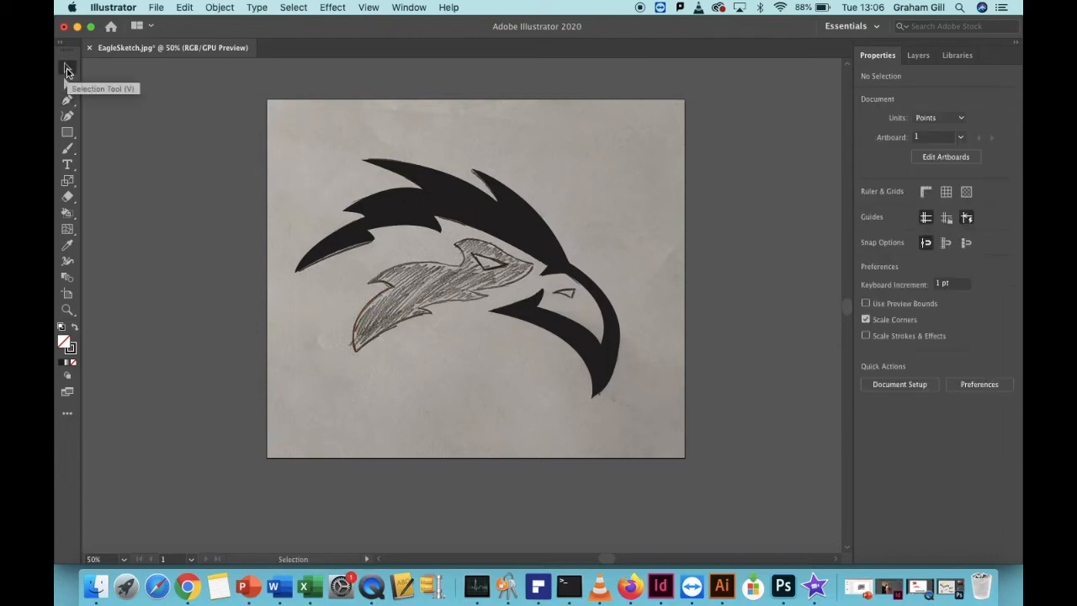
click(374, 296)
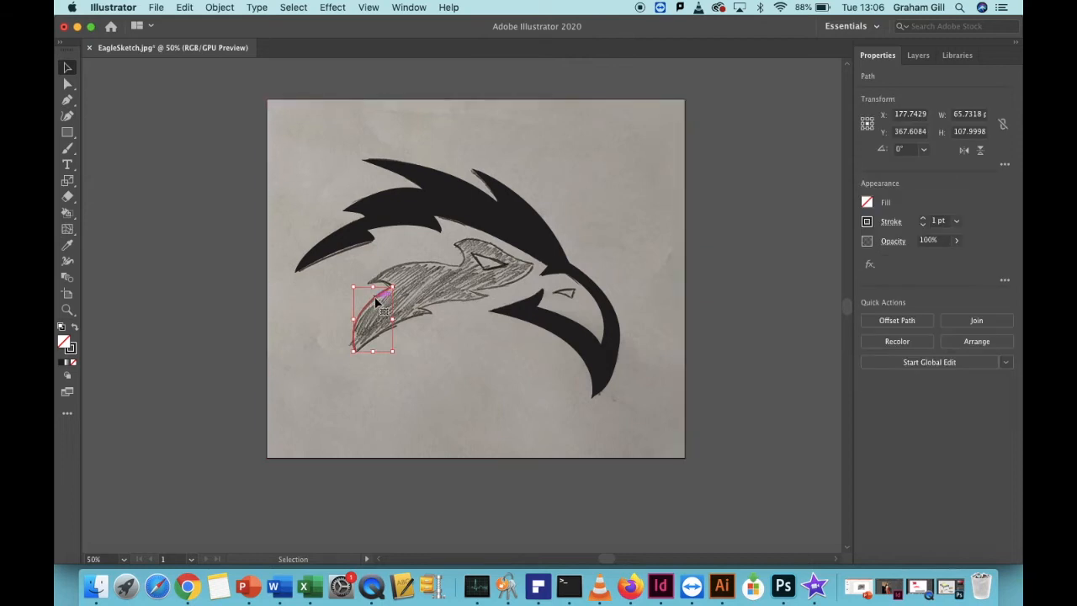
click(924, 217)
click(924, 218)
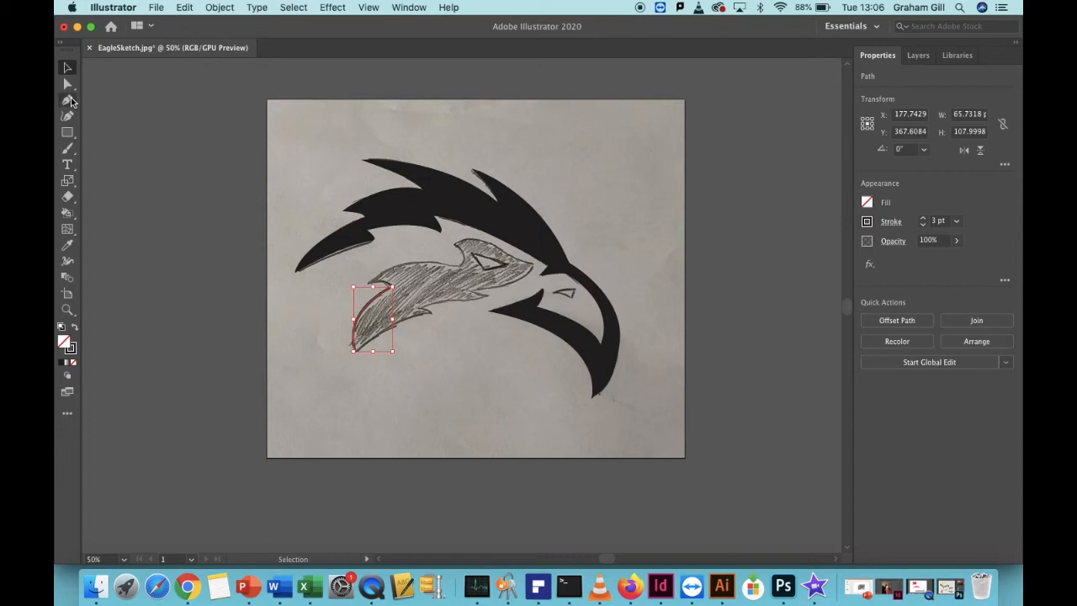
Resume the path with the Pen tool and curve it from the notch to the cheek feather's small rear point
click(68, 101)
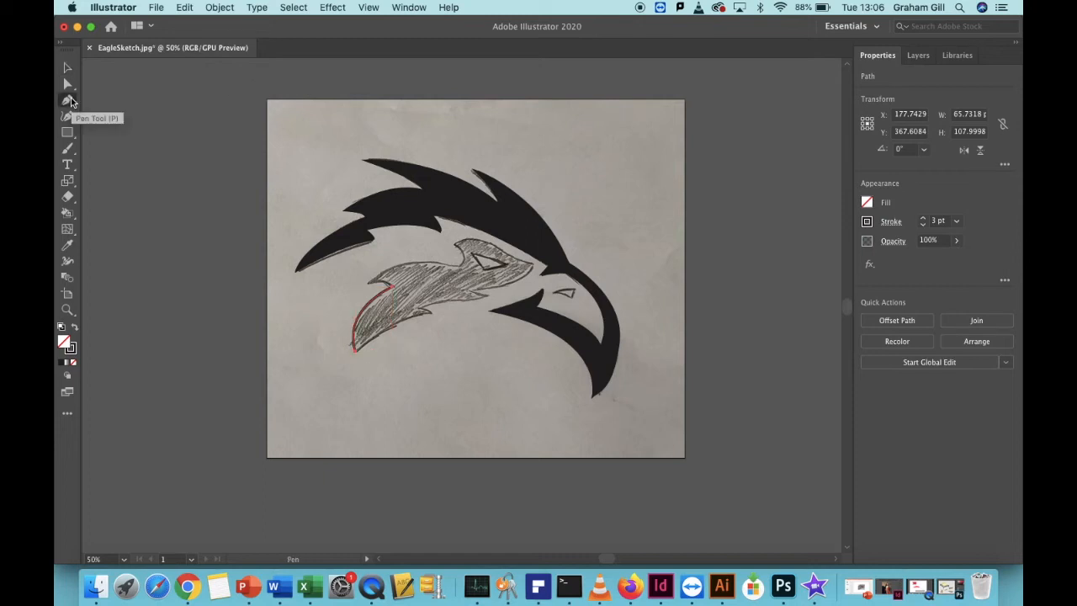
click(393, 289)
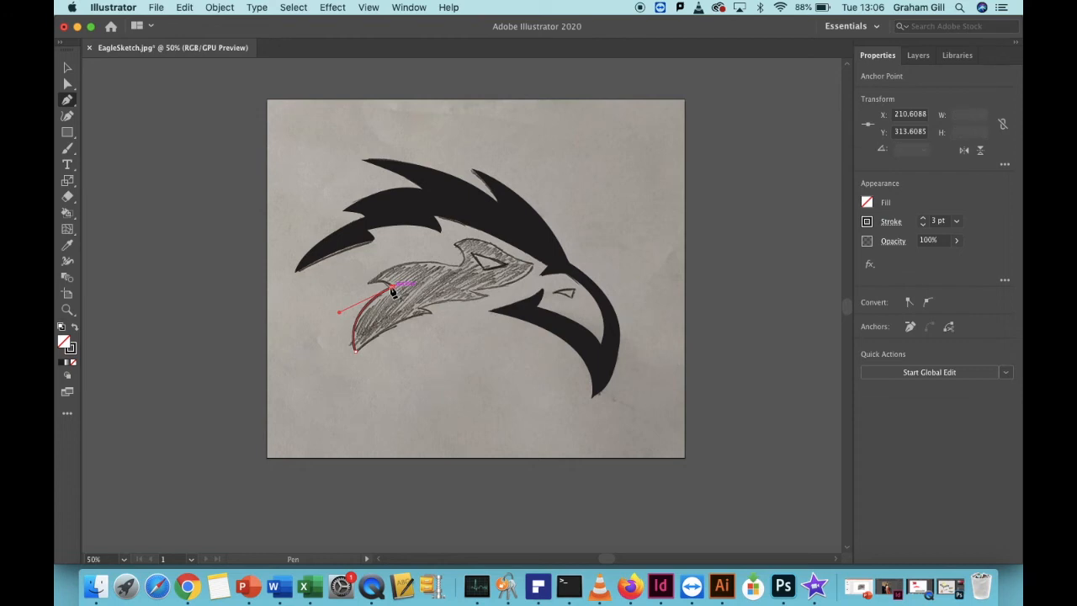
drag(392, 291, 368, 290)
drag(349, 293, 348, 294)
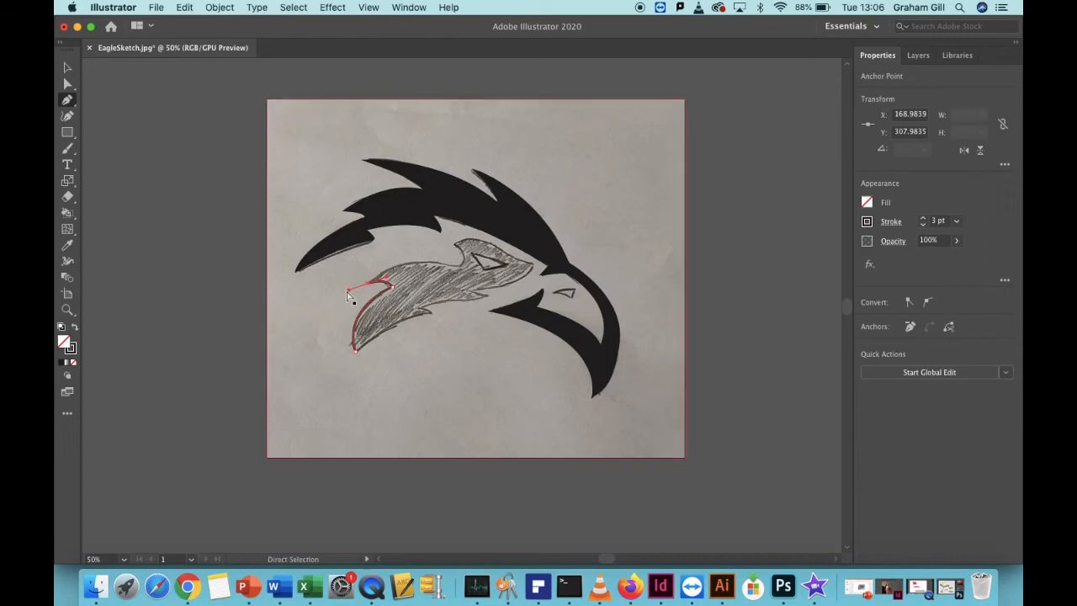
key(super+equal)
key(super+equal)
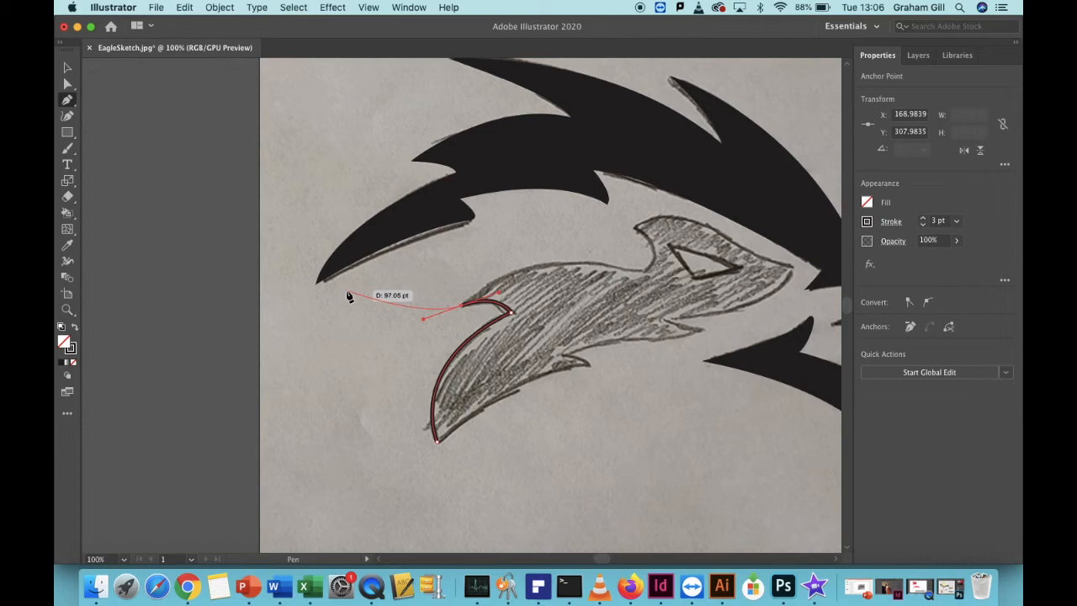
key(super)
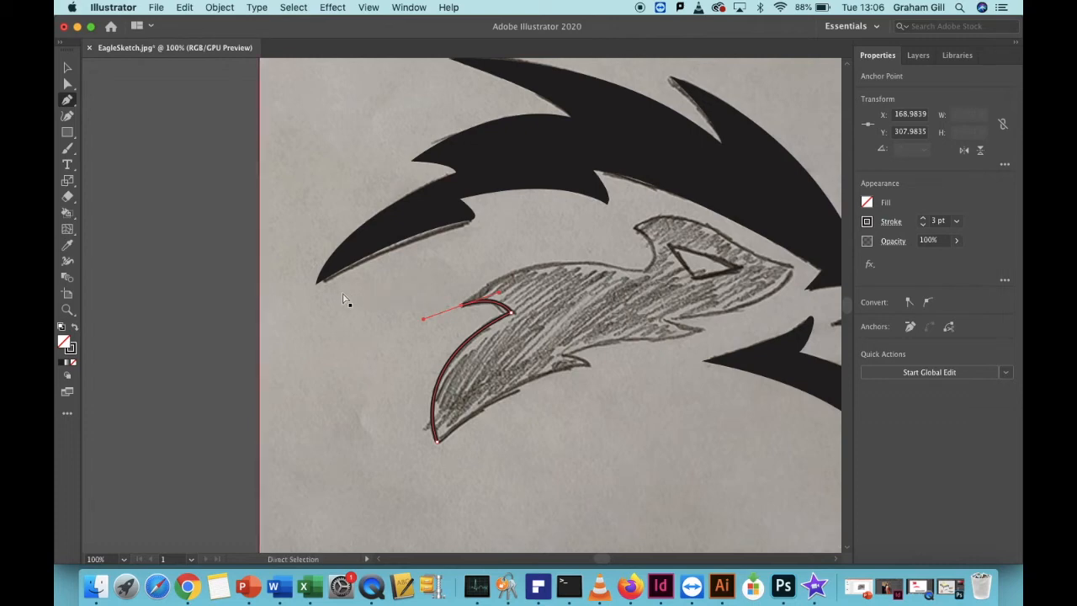
super+click(213, 290)
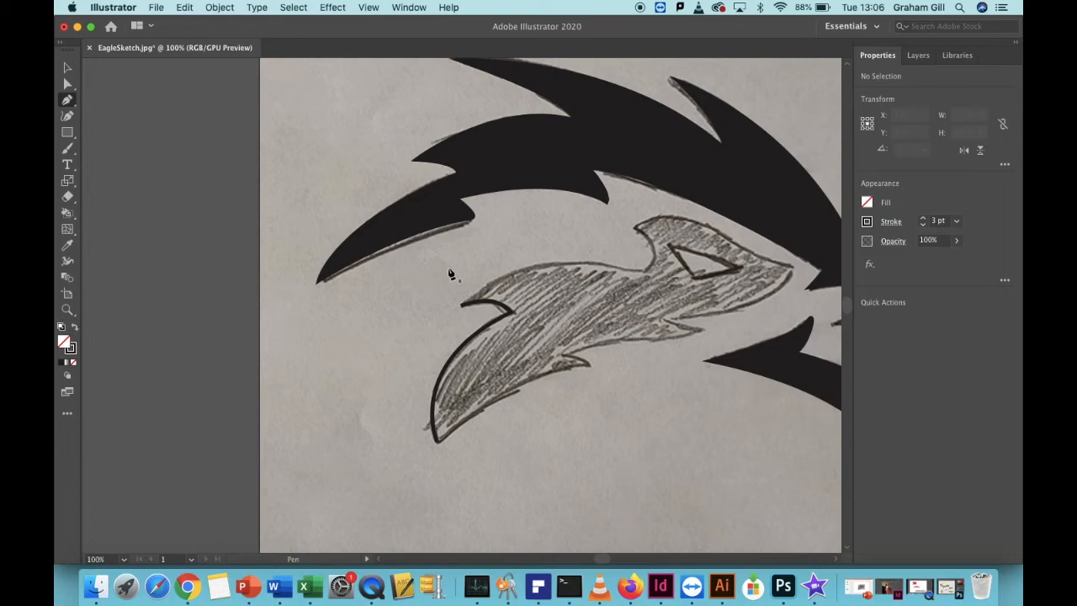
Trace the cheek feather's upper edge from the rear point through the notch and brow tip to above the eye
click(460, 309)
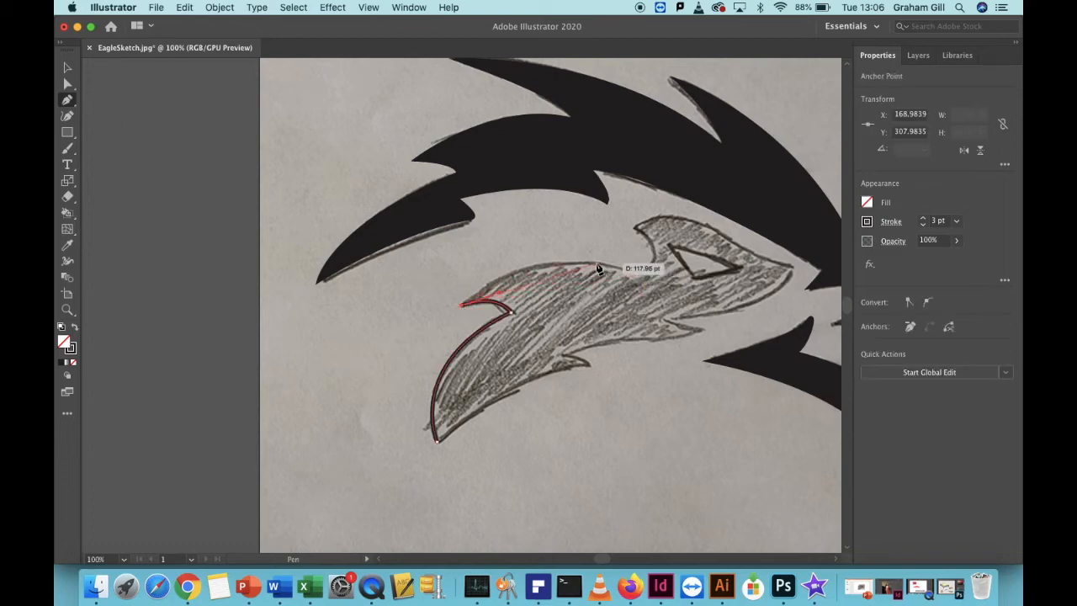
drag(595, 261, 673, 258)
click(636, 227)
drag(636, 227, 780, 292)
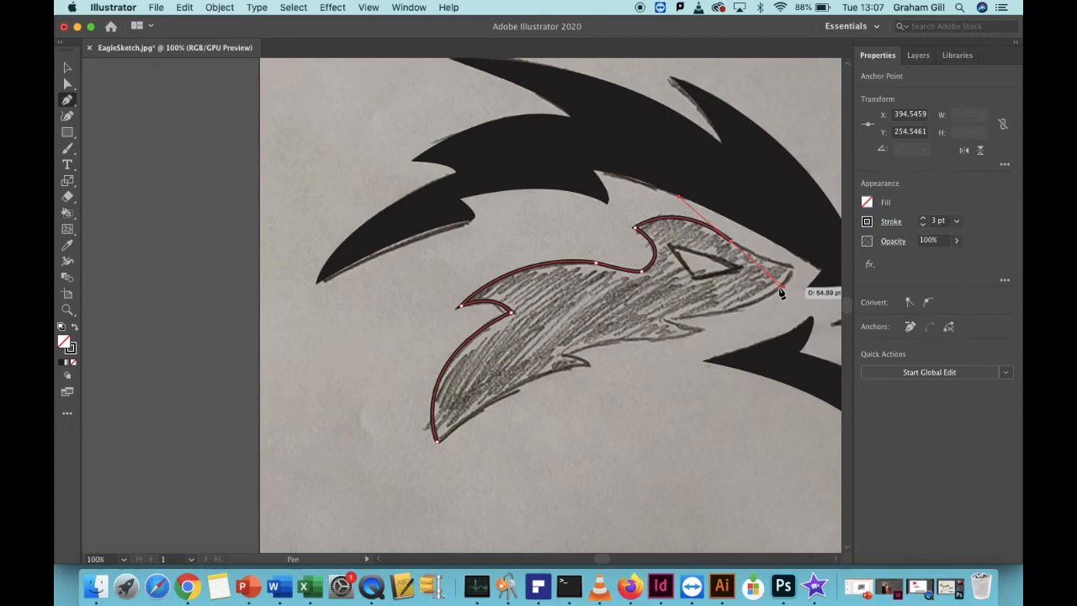
drag(781, 292, 781, 292)
Resume the path above the eye and extend it to the cheek shape's pointed front tip
drag(781, 291, 777, 267)
super+click(775, 265)
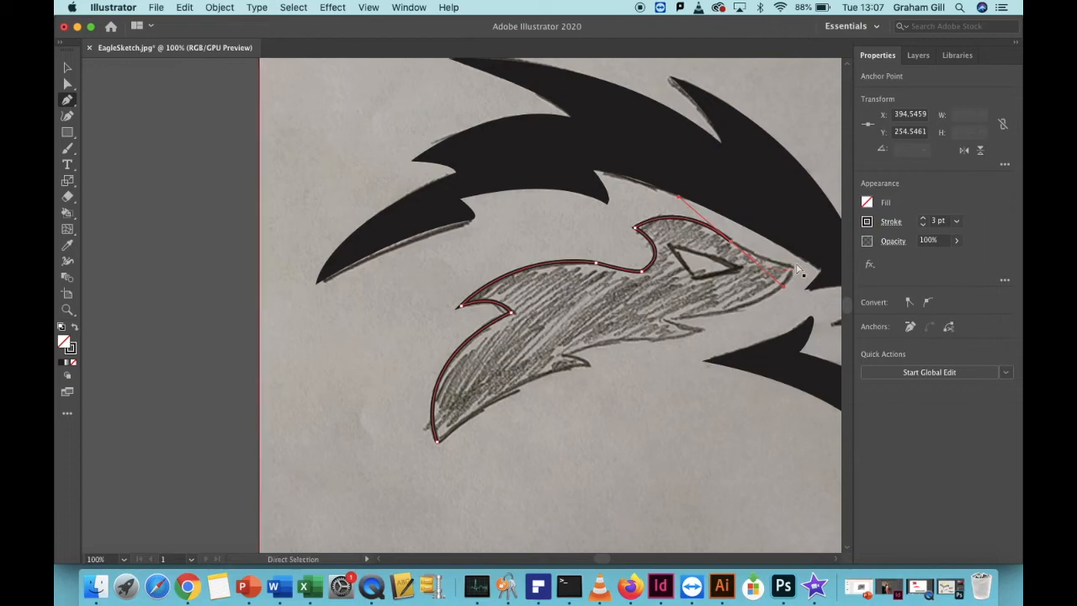
click(730, 242)
click(791, 267)
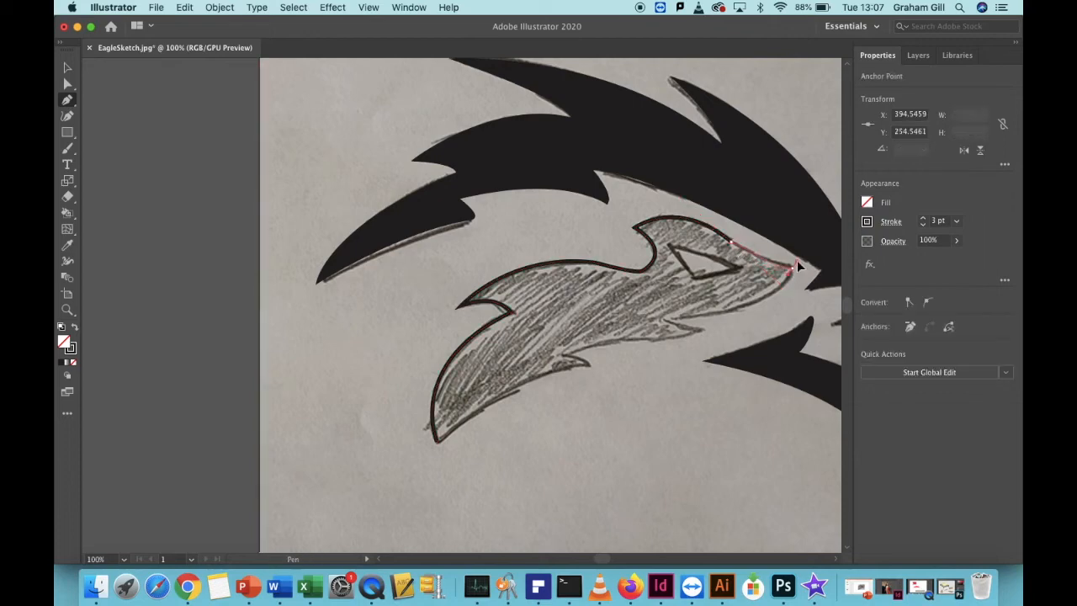
Trace the cheek shape's underside back from the front to the small lower point, resuming the path at the inner notch
drag(666, 320, 516, 375)
key(super+z)
click(627, 340)
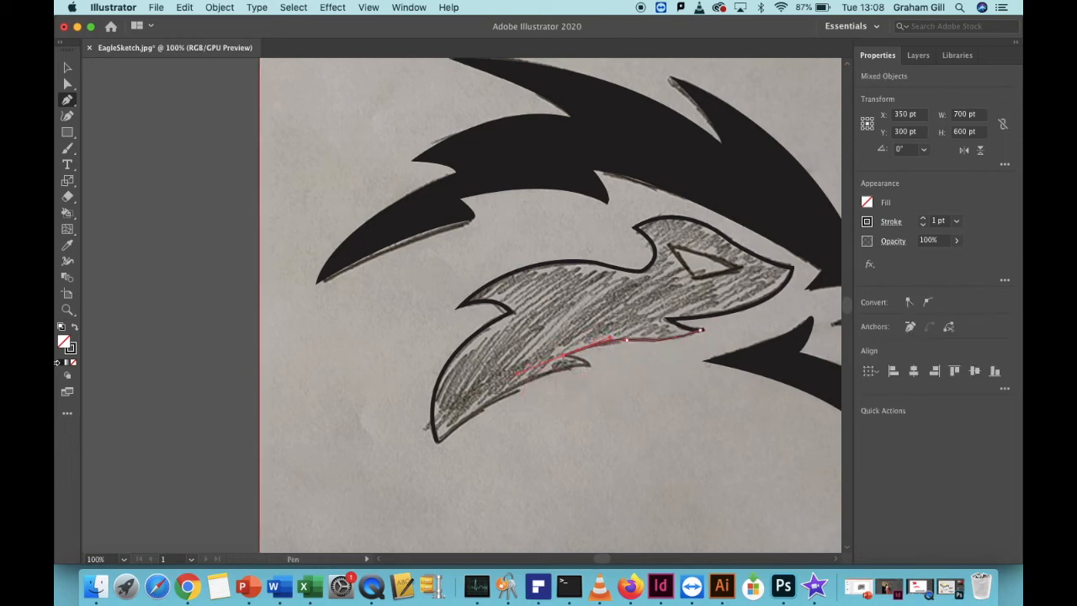
super+click(228, 354)
click(563, 355)
drag(588, 365, 593, 370)
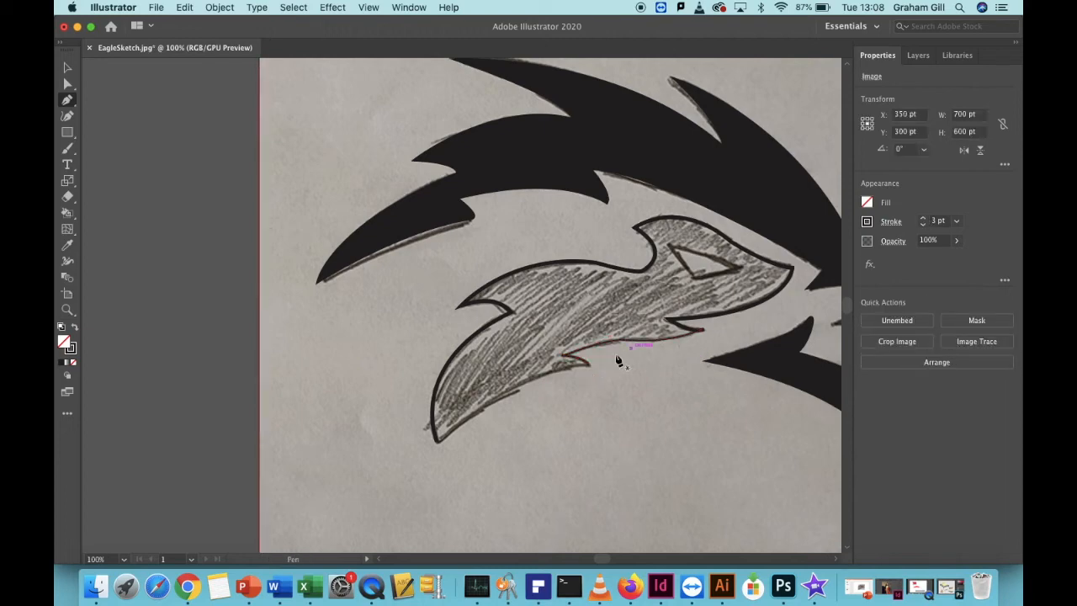
Trace the remaining lower edge of the cheek feather and close the path at its lower tip
mouse_move(438, 432)
mouse_down()
mouse_move(480, 483)
mouse_move(471, 505)
mouse_up()
scroll(377, 222, down, 5)
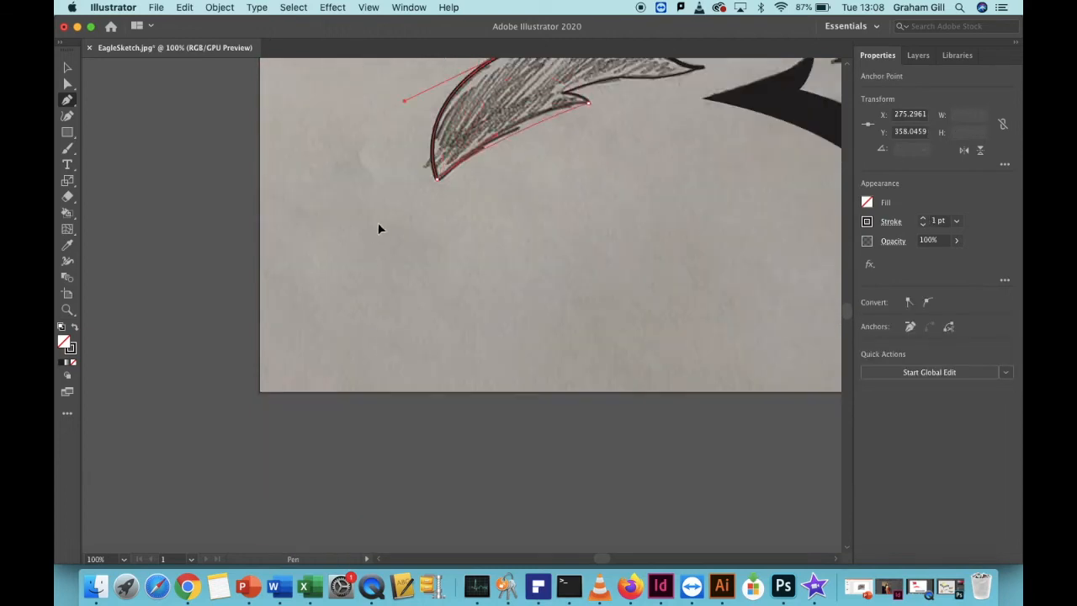
scroll(740, 404, up, 5)
scroll(627, 525, right, 3)
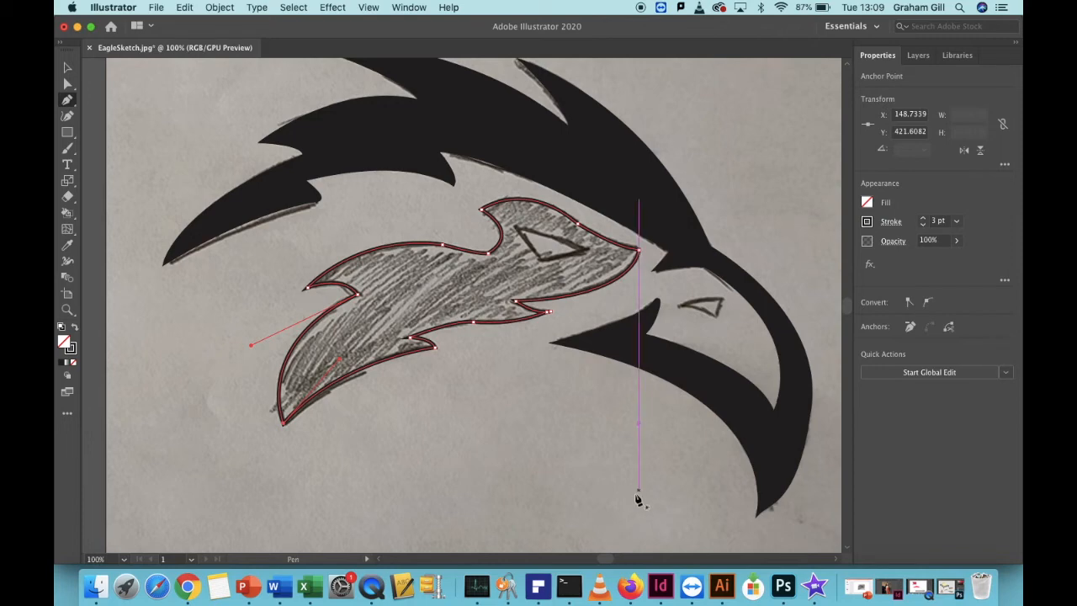
Fill the closed cheek shape with black and lower its opacity to 40% to reveal the sketched eye
click(868, 202)
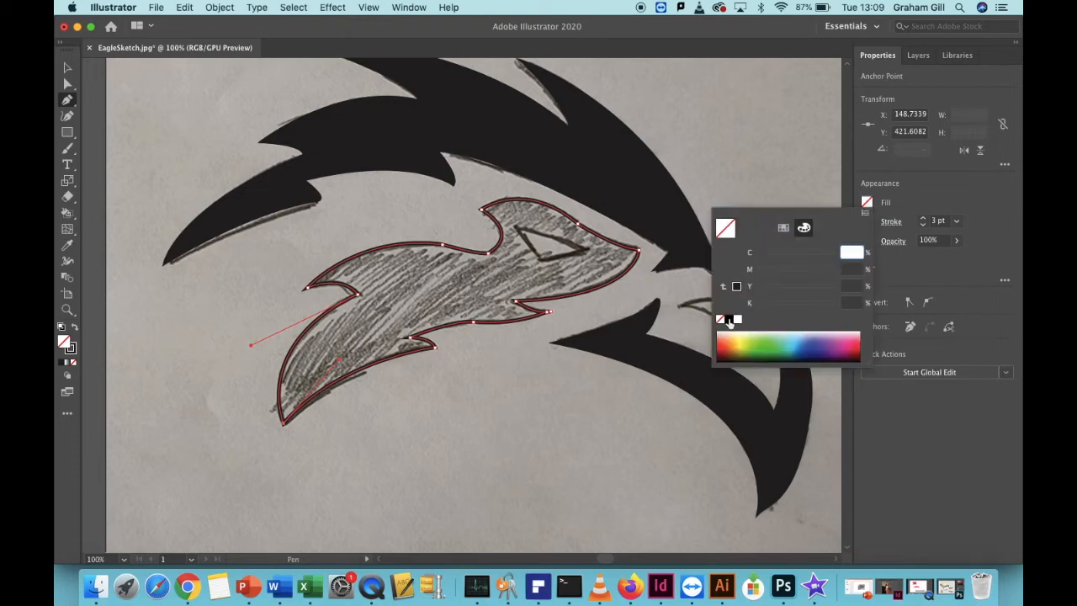
click(729, 321)
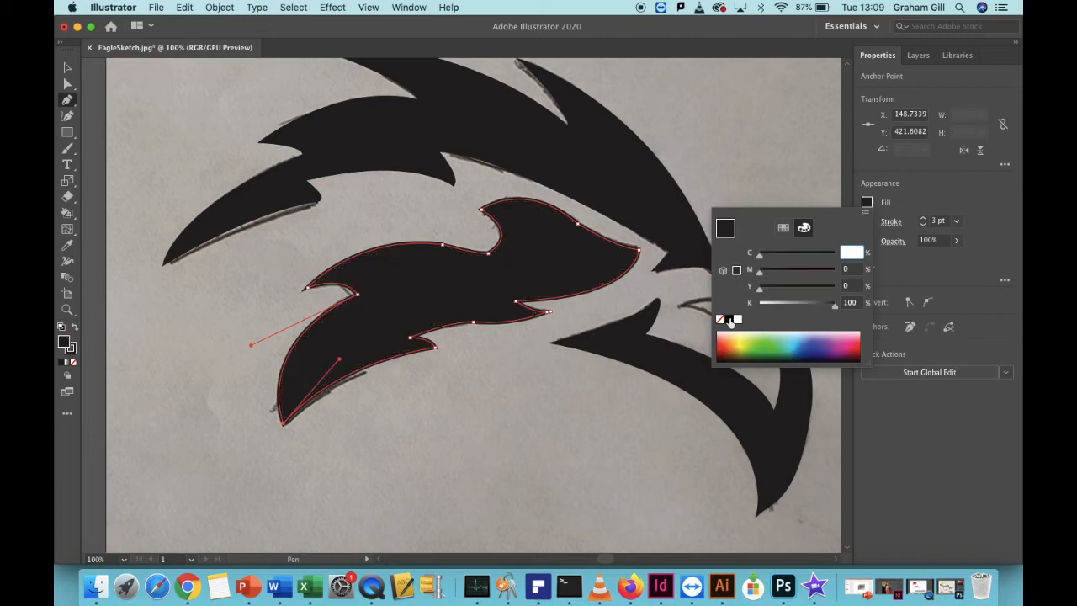
click(963, 201)
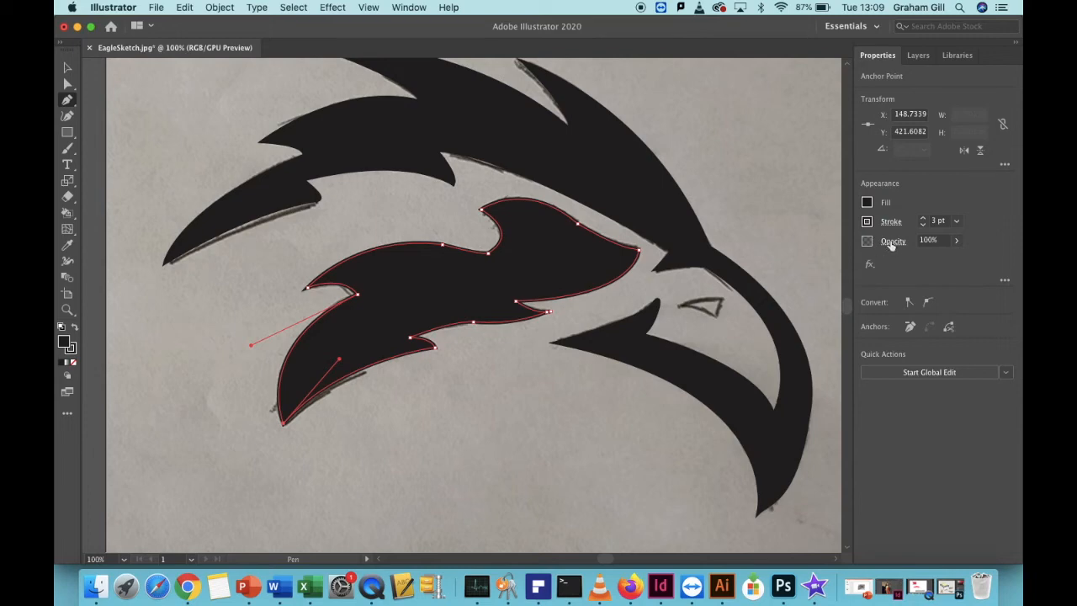
click(956, 240)
drag(953, 259, 923, 266)
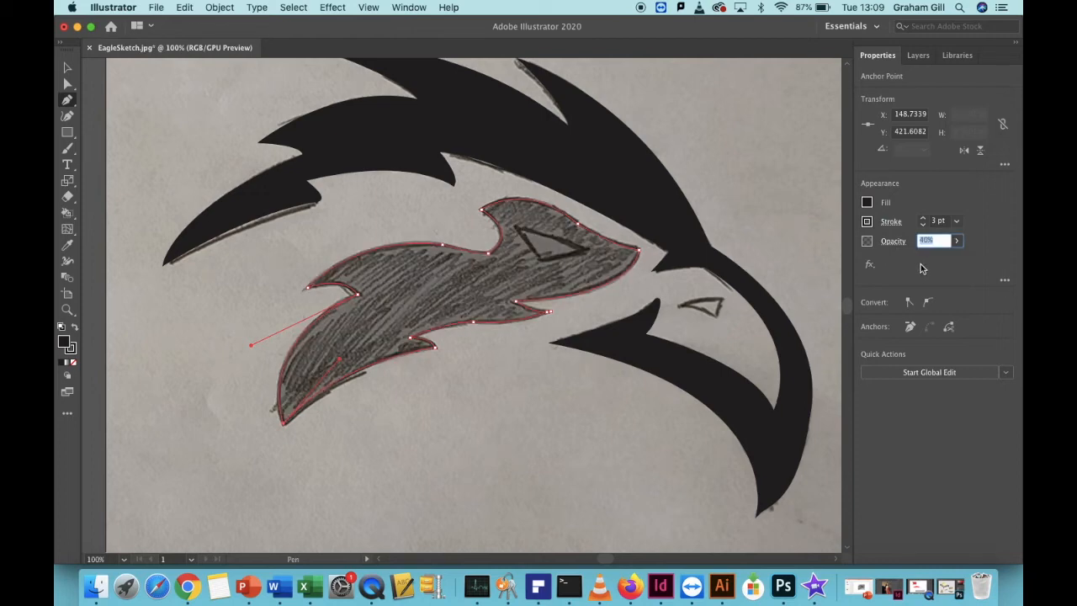
Set the cheek shape's opacity to 50% and deselect it
click(956, 240)
mouse_move(925, 262)
mouse_down()
mouse_move(952, 263)
mouse_move(915, 265)
mouse_move(953, 268)
mouse_move(931, 267)
mouse_up()
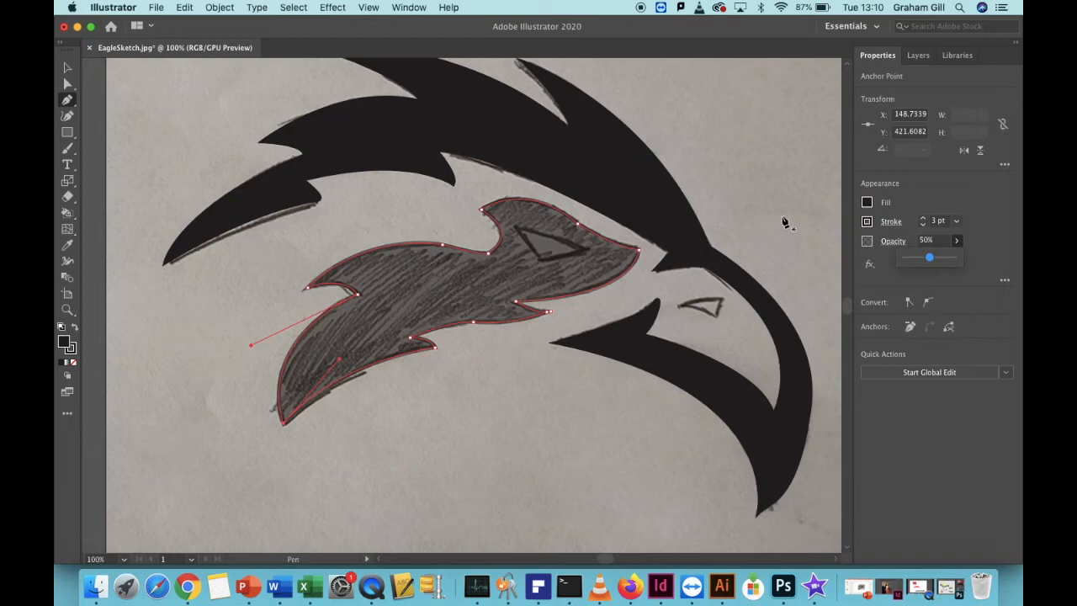
key(super)
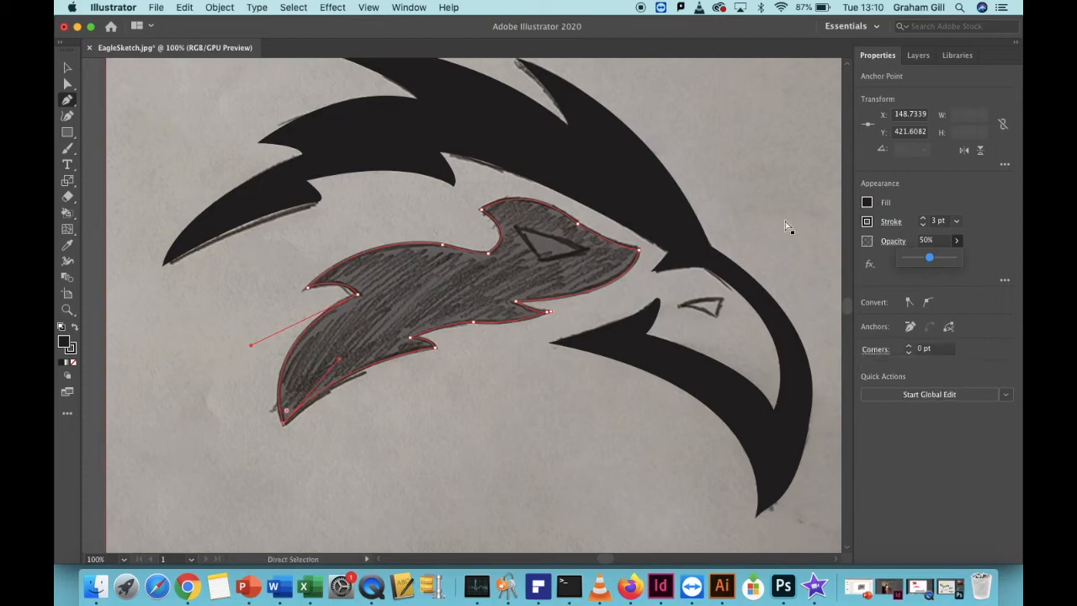
super+click(97, 104)
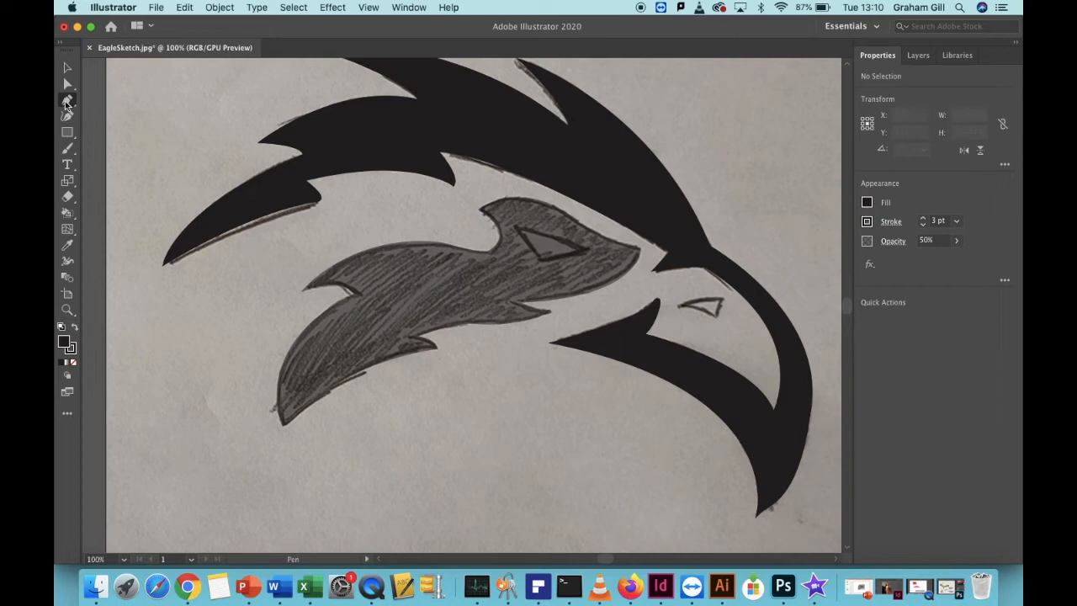
Set both the fill and the stroke for new paths to white
click(867, 203)
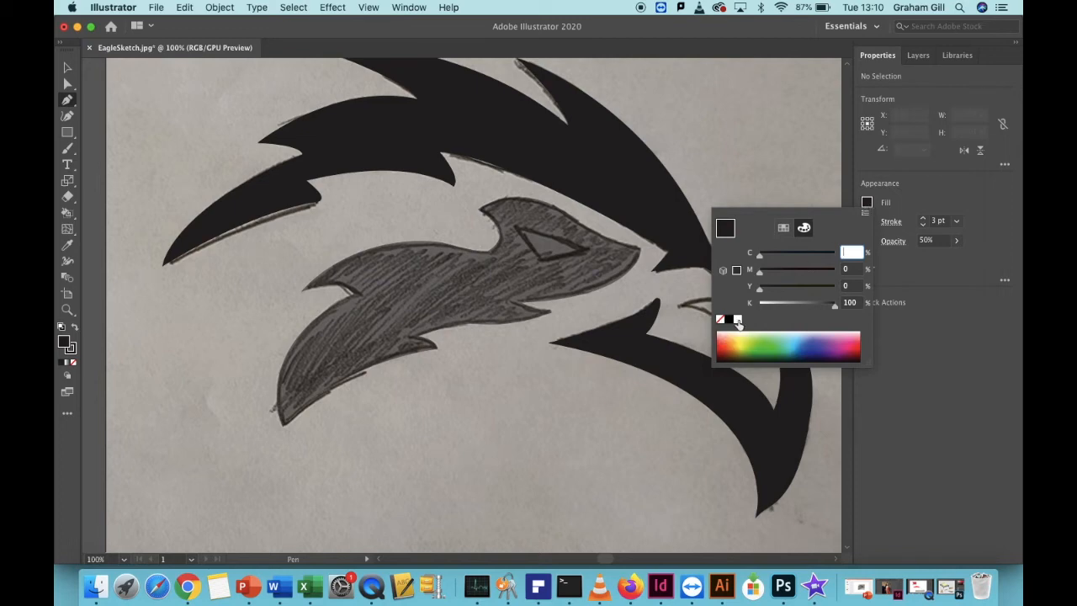
click(738, 322)
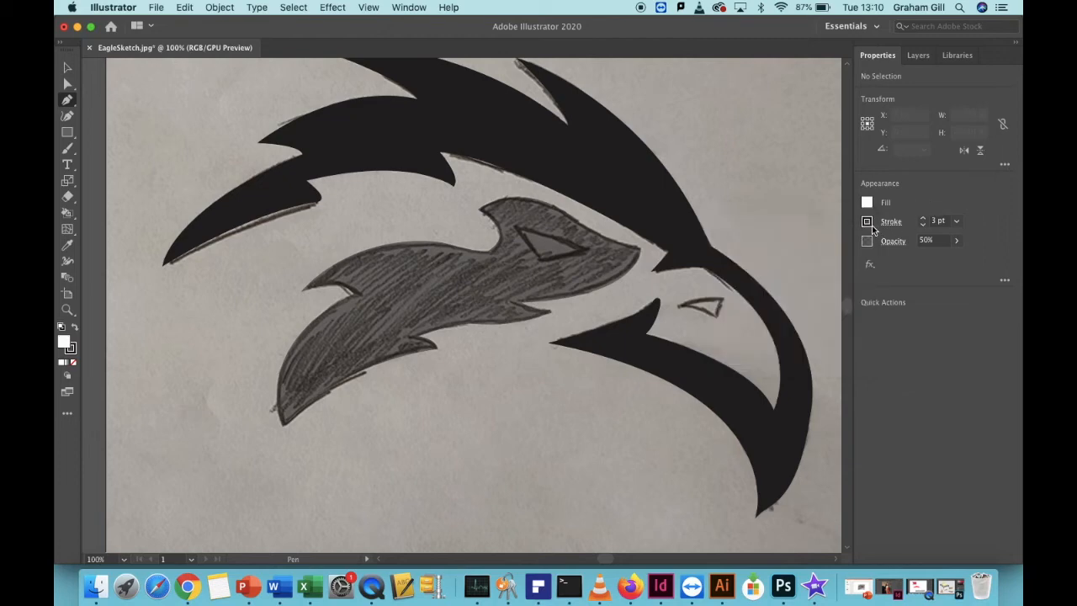
click(867, 223)
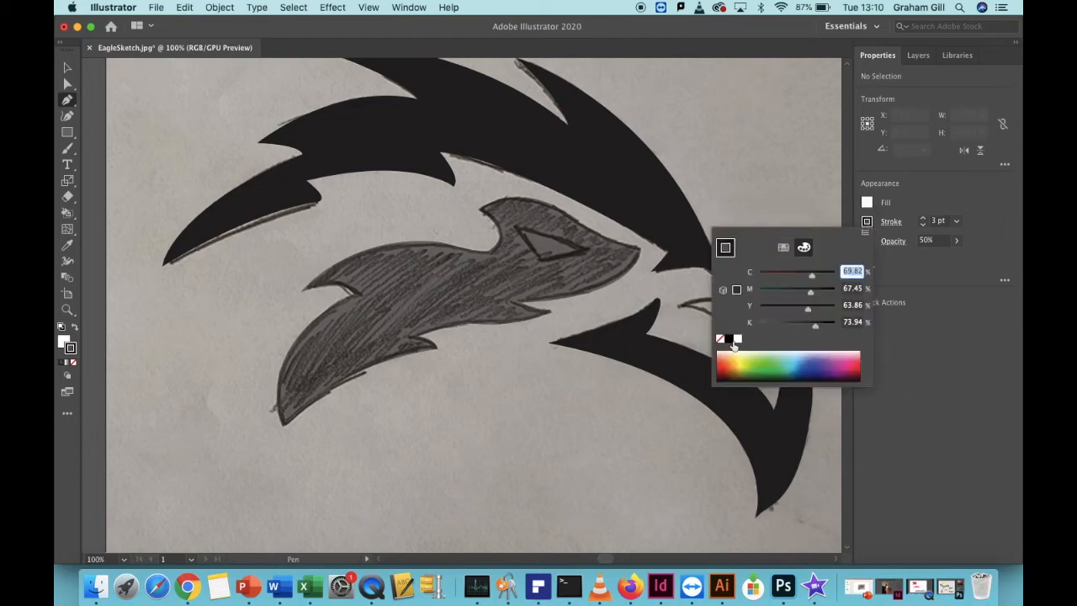
click(737, 340)
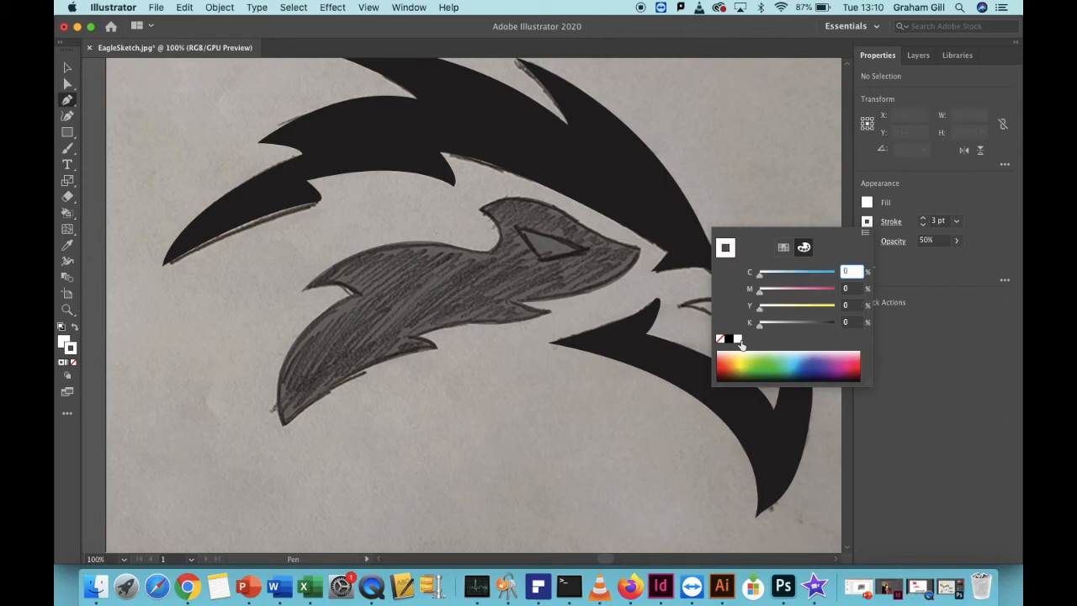
click(972, 198)
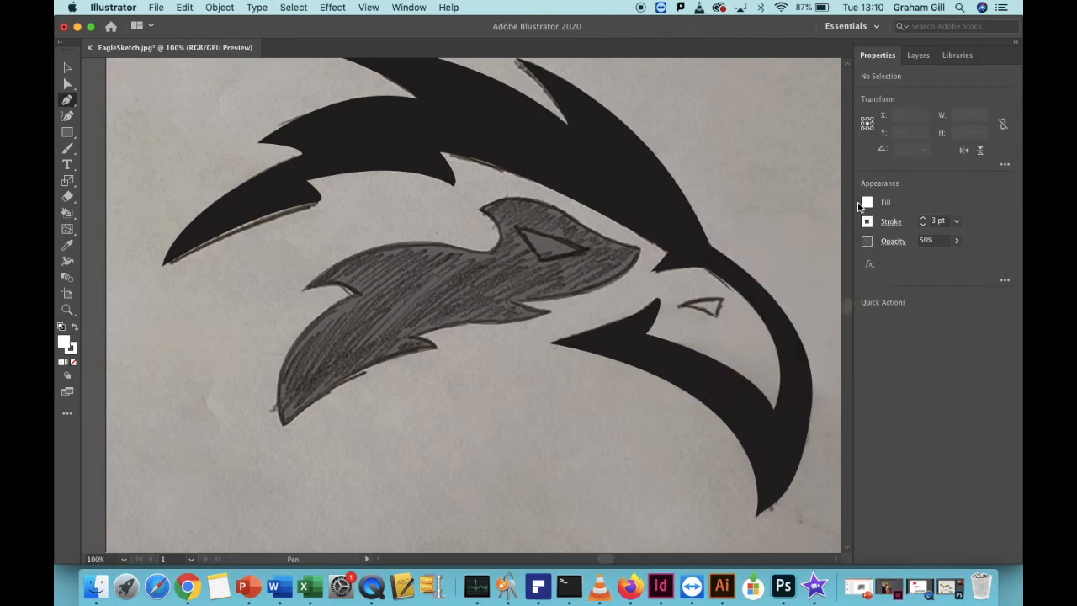
Trace the sketched eye with the Pen tool as a closed white shape with a curved lower edge, and deselect it
click(519, 228)
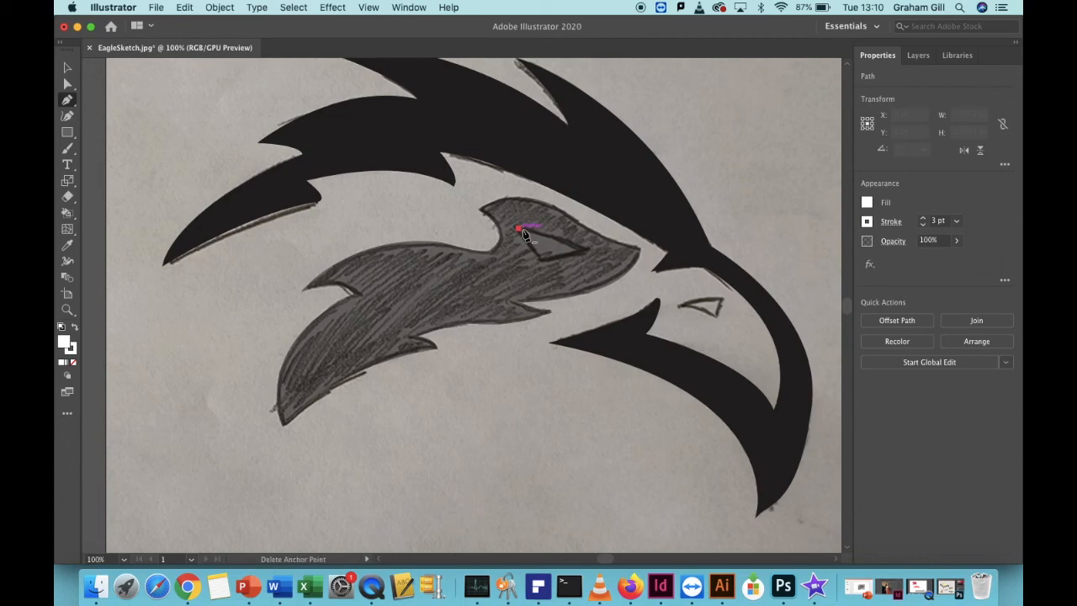
click(580, 250)
drag(580, 259, 521, 236)
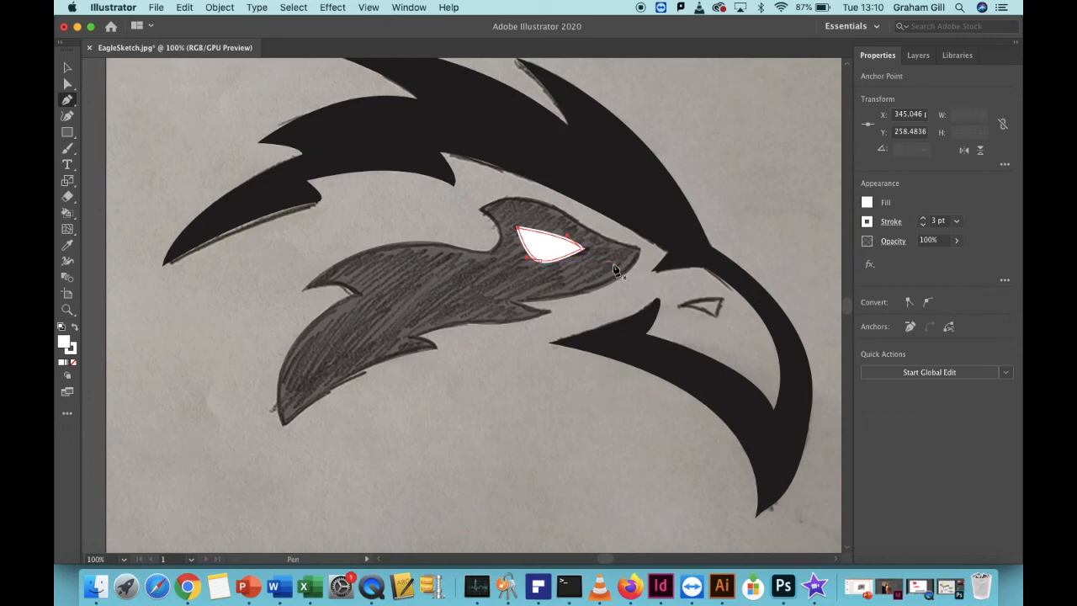
super+click(811, 167)
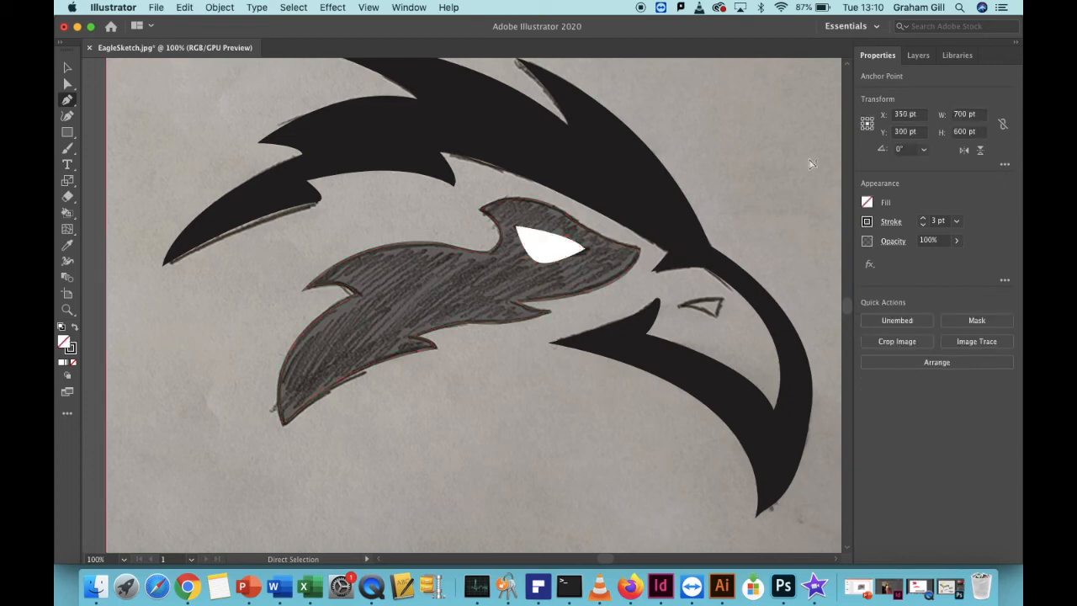
Expand Layer 1 Image and examine which part of the drawing each of its sublayers holds
click(919, 56)
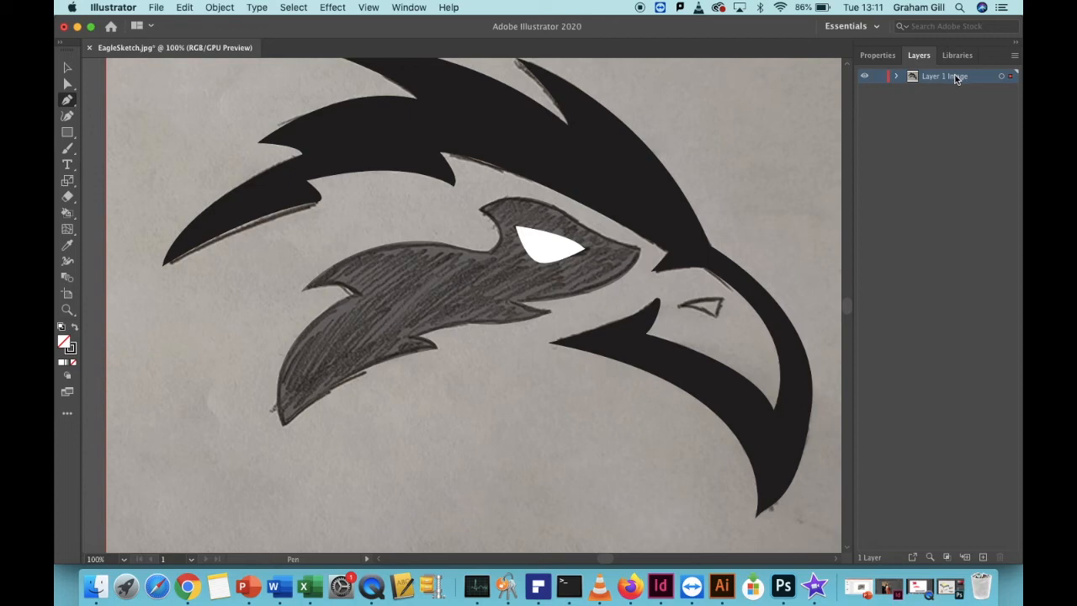
click(897, 74)
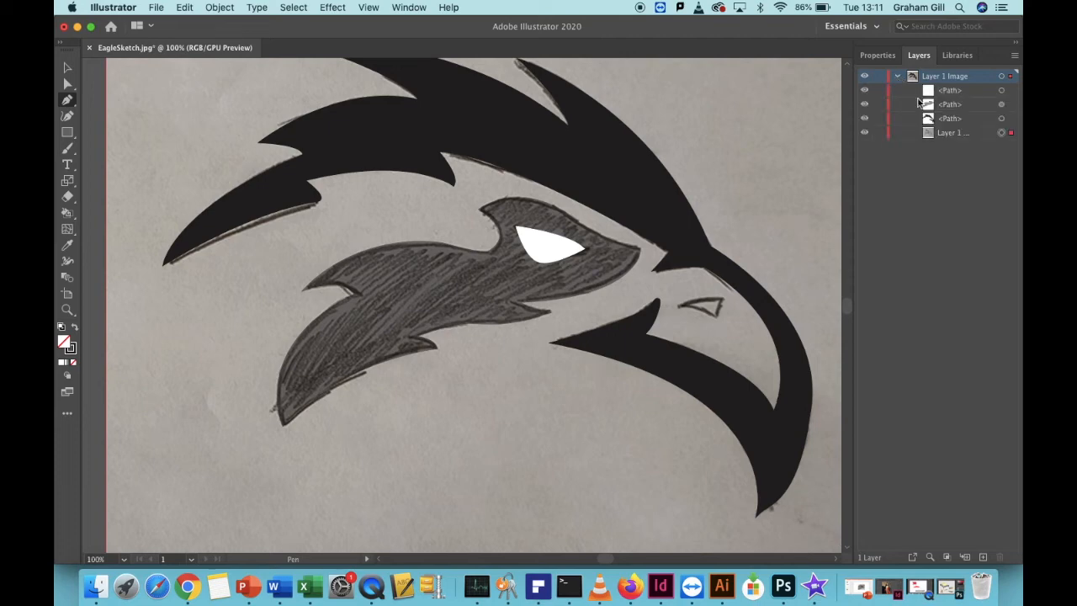
click(942, 136)
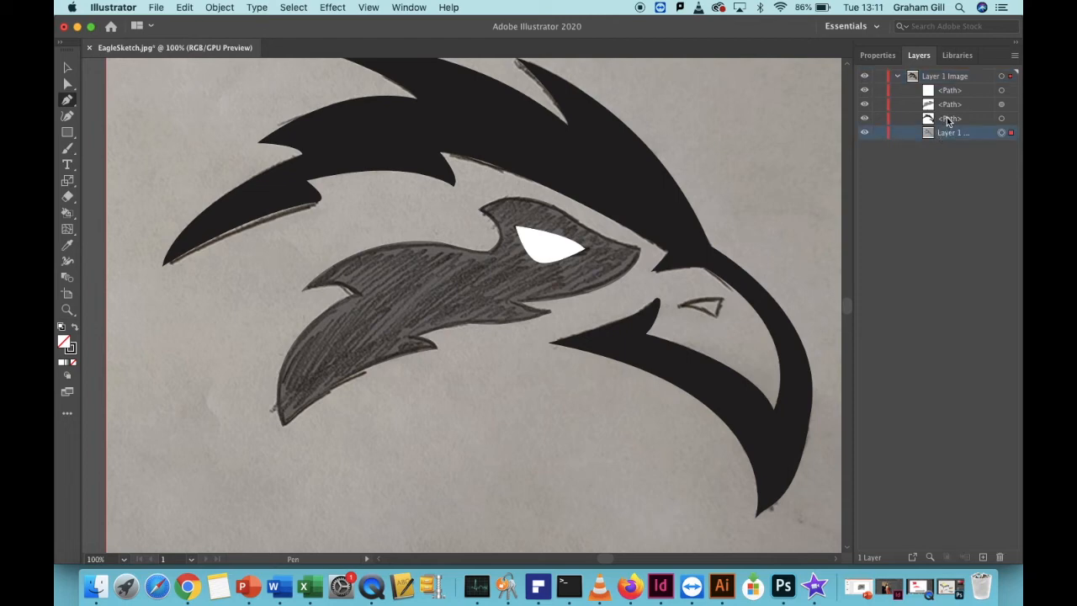
click(948, 120)
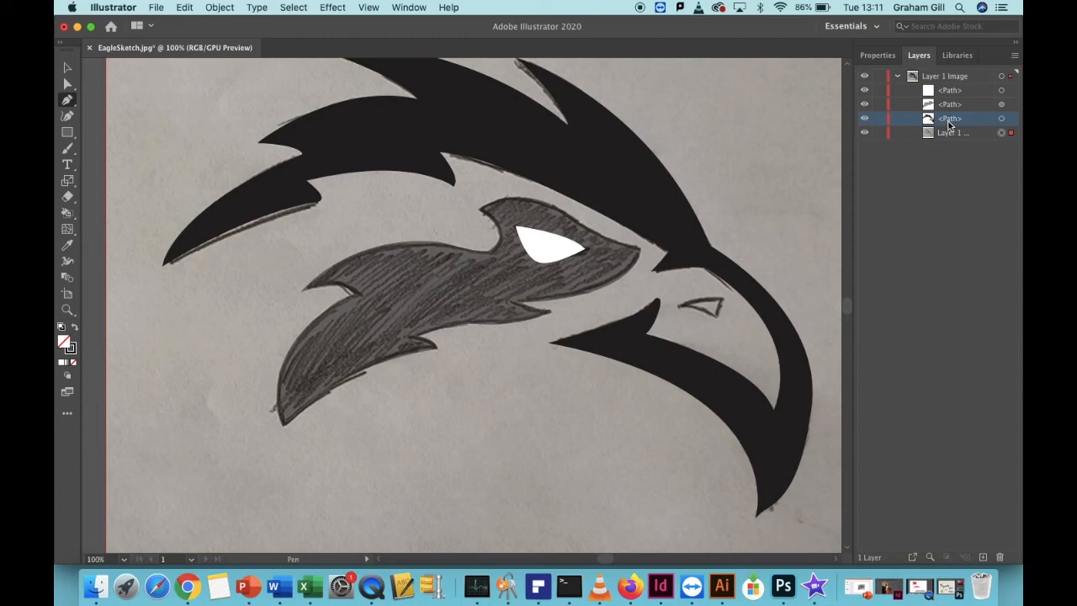
click(952, 105)
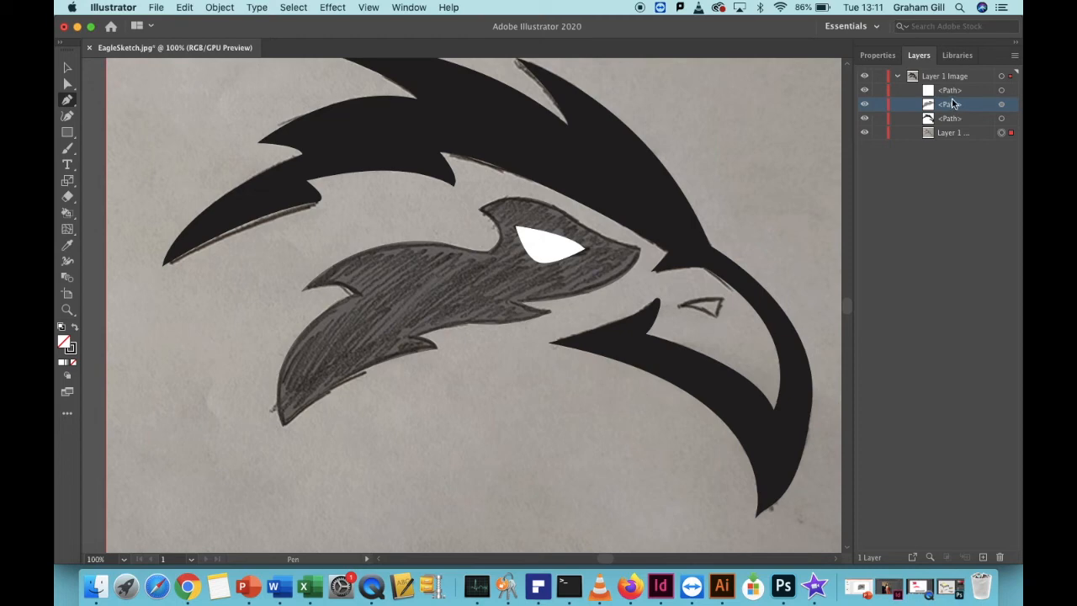
click(946, 92)
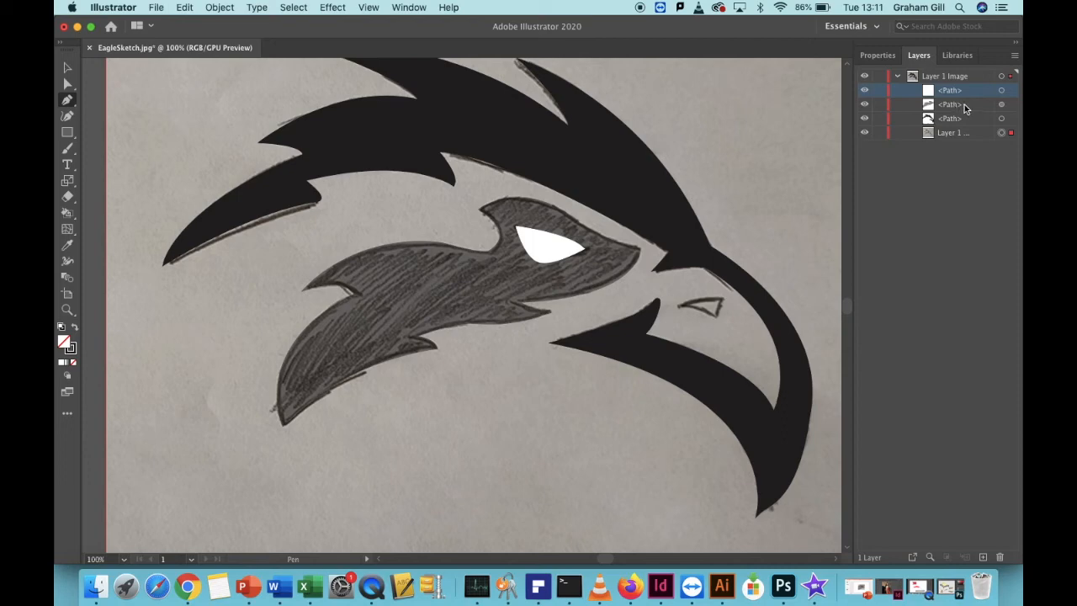
Target the cheek shape's path in the layer list and set its opacity to 100%
click(956, 107)
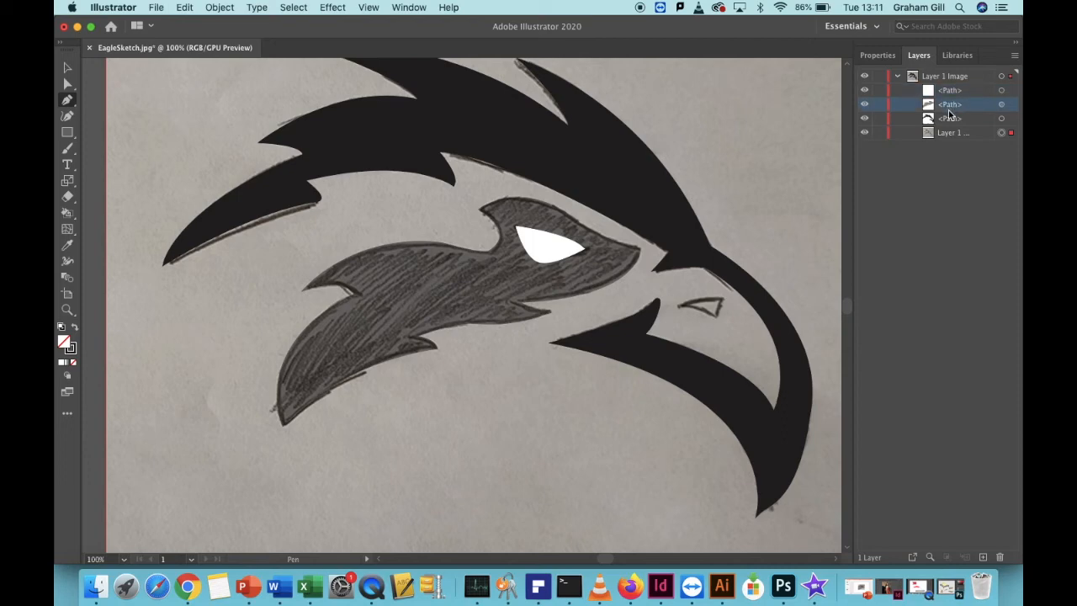
click(1001, 105)
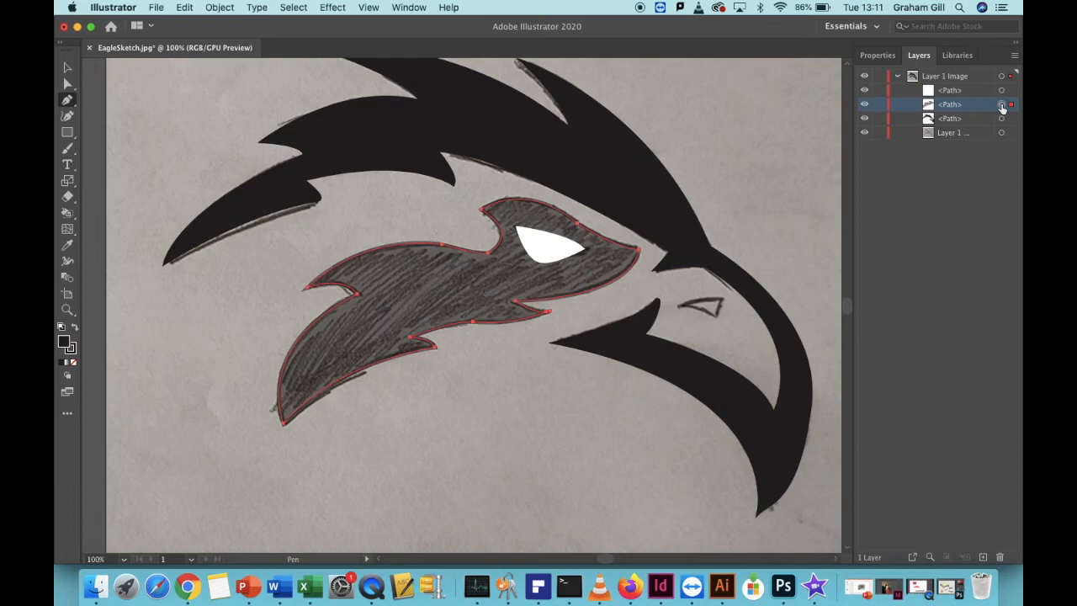
click(883, 57)
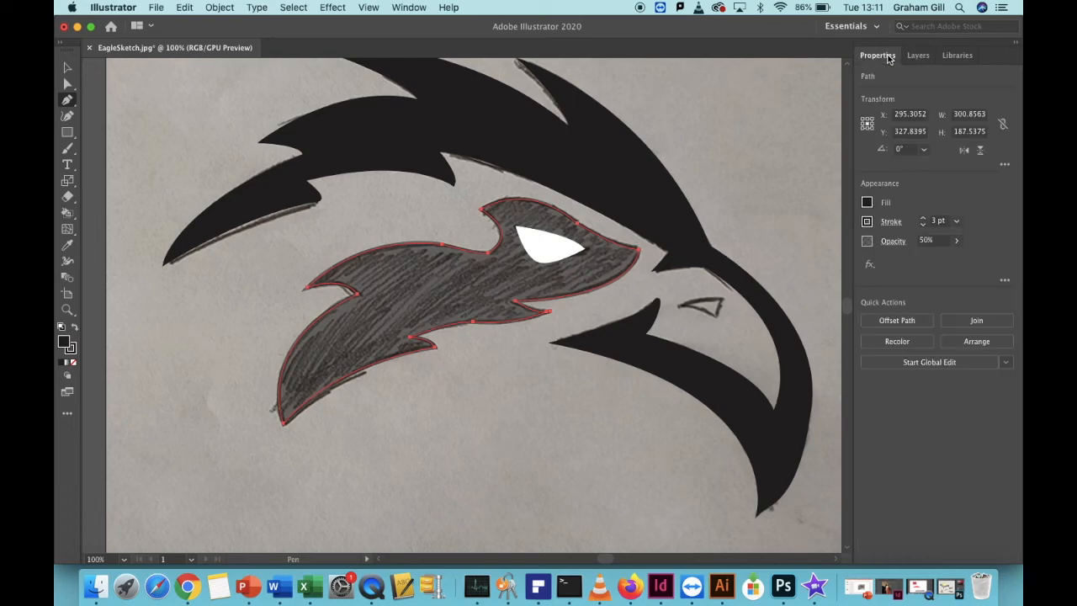
click(957, 241)
drag(930, 263, 956, 263)
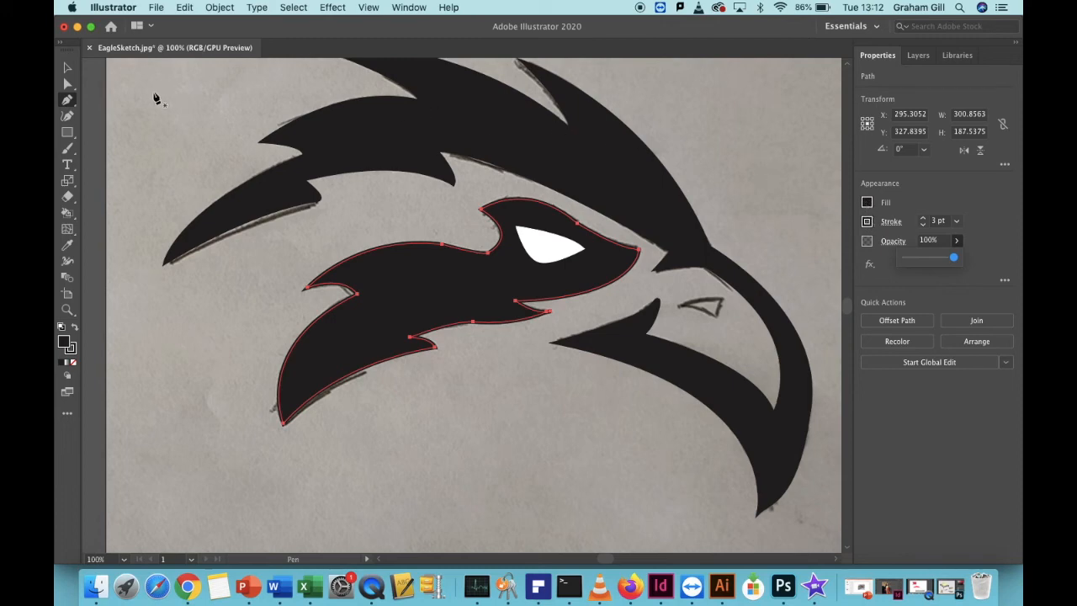
Trace the curved upper edge of the nostril on the beak with the Pen tool and deselect the path
click(68, 106)
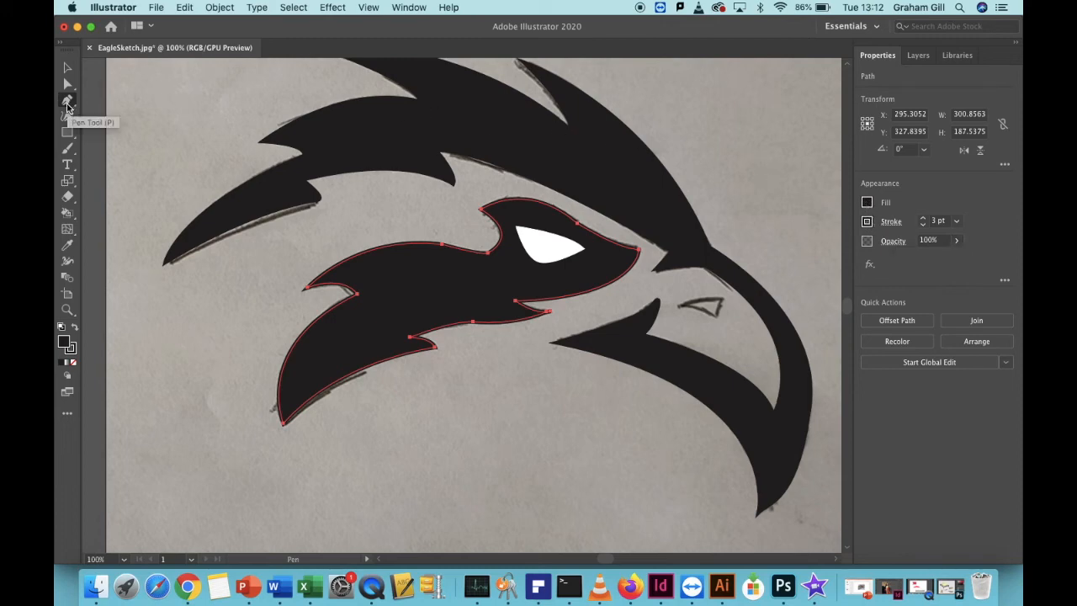
click(677, 305)
click(722, 301)
click(736, 310)
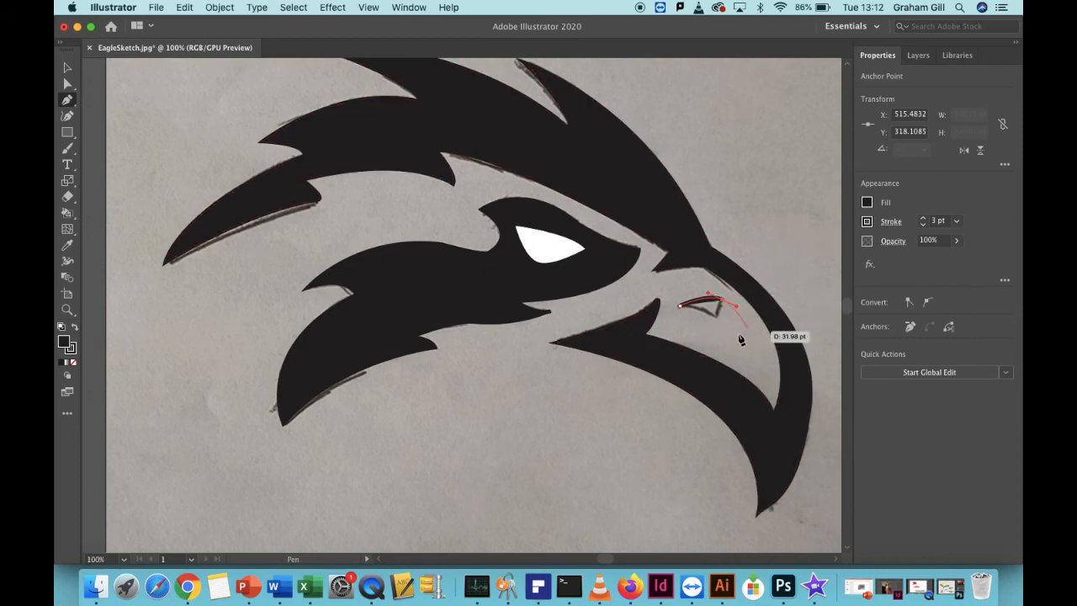
key(super)
super+click(796, 230)
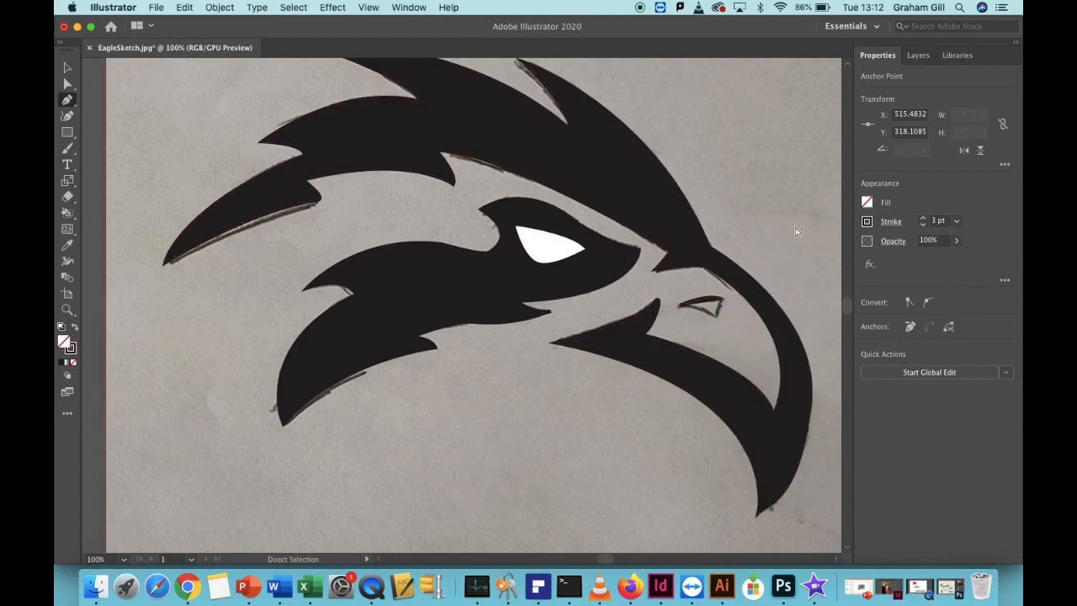
Resume the nostril path at its front corner, trace down and back to the starting point to close it, and deselect
click(721, 299)
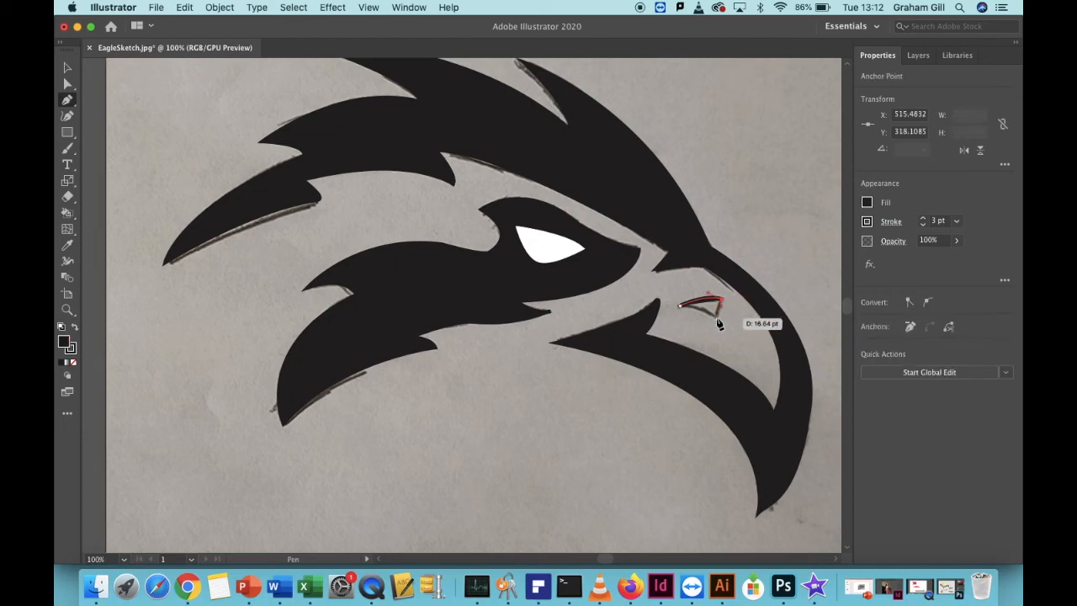
click(717, 319)
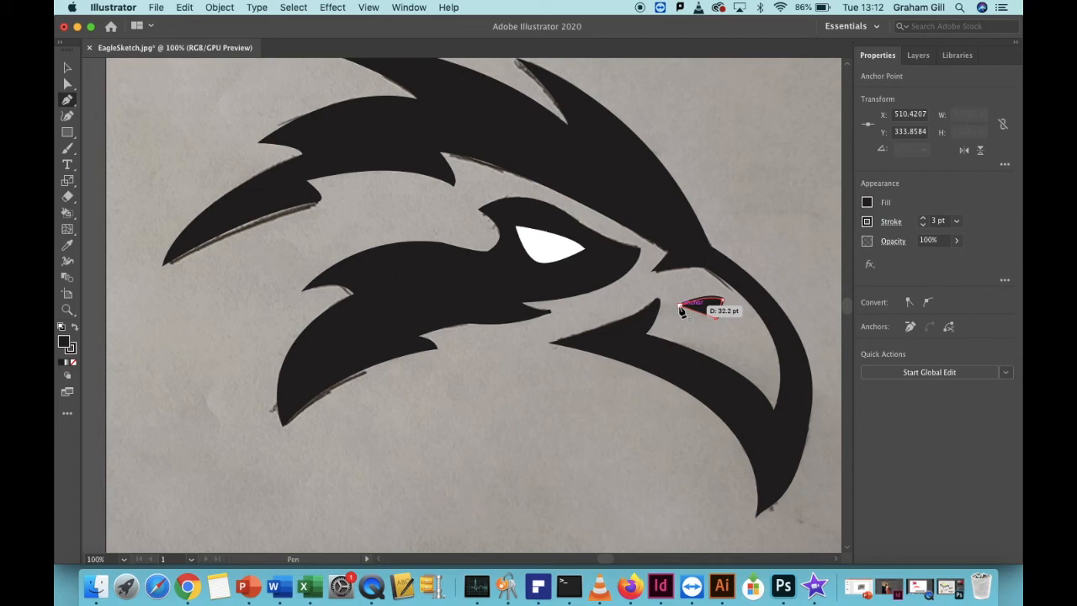
click(681, 308)
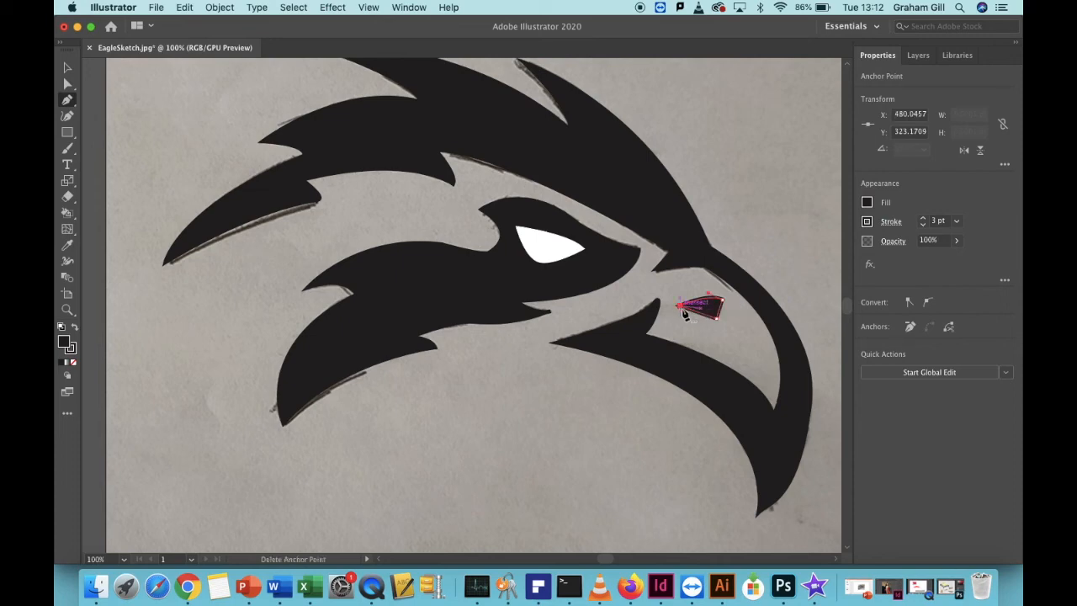
key(super)
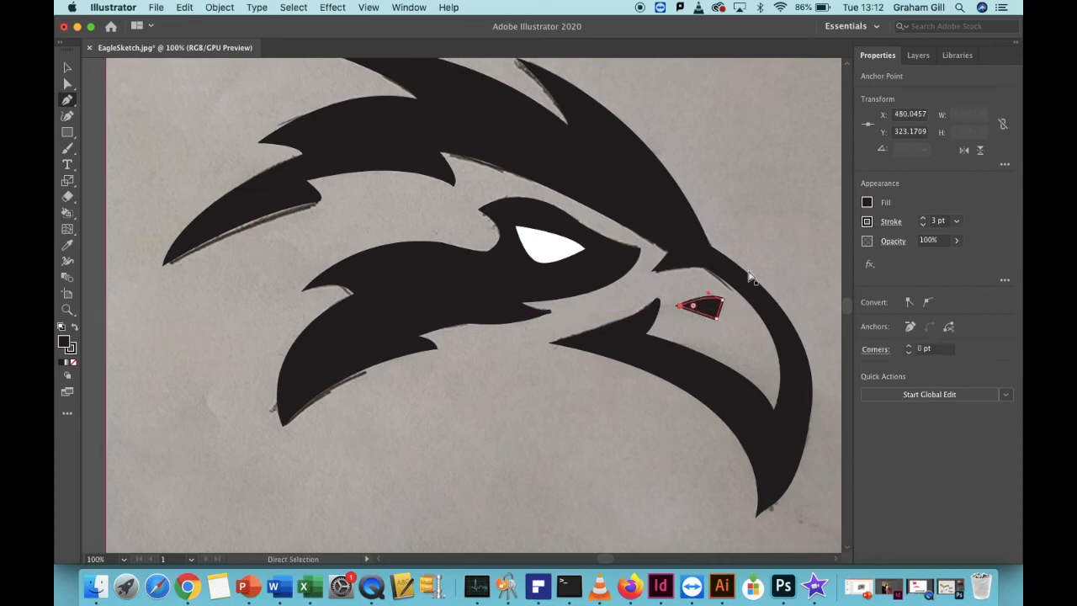
super+click(803, 126)
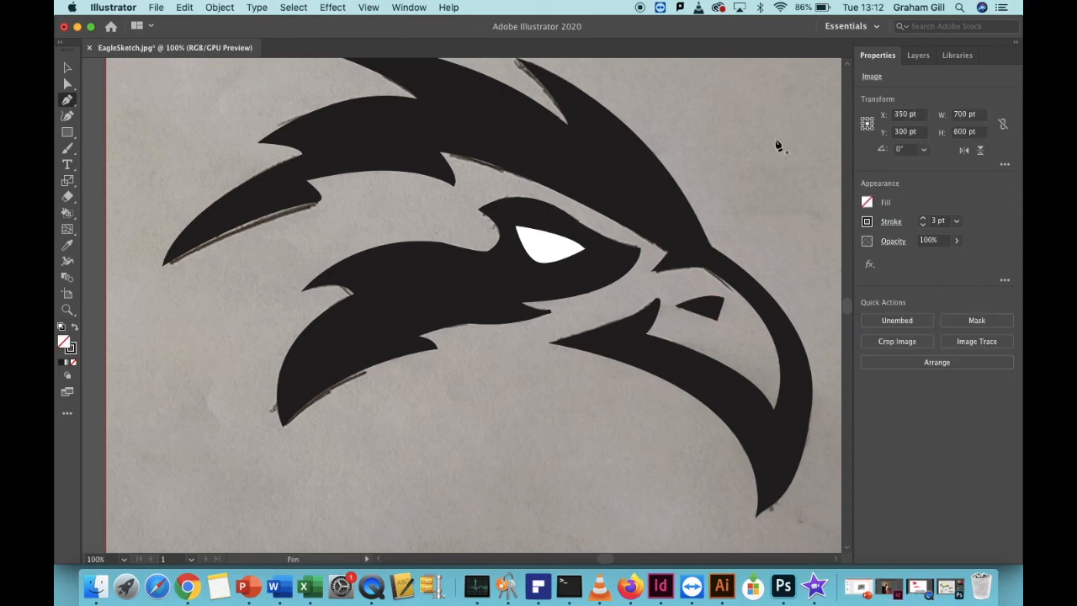
Move the scanned sketch image off the traced eagle head and delete it
key(super+minus)
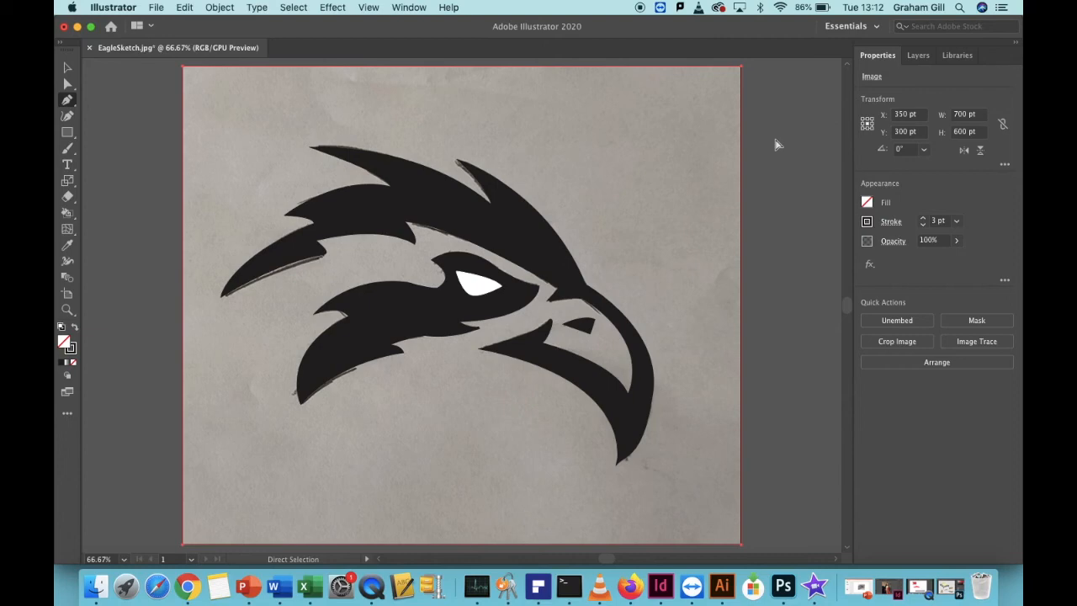
key(super+minus)
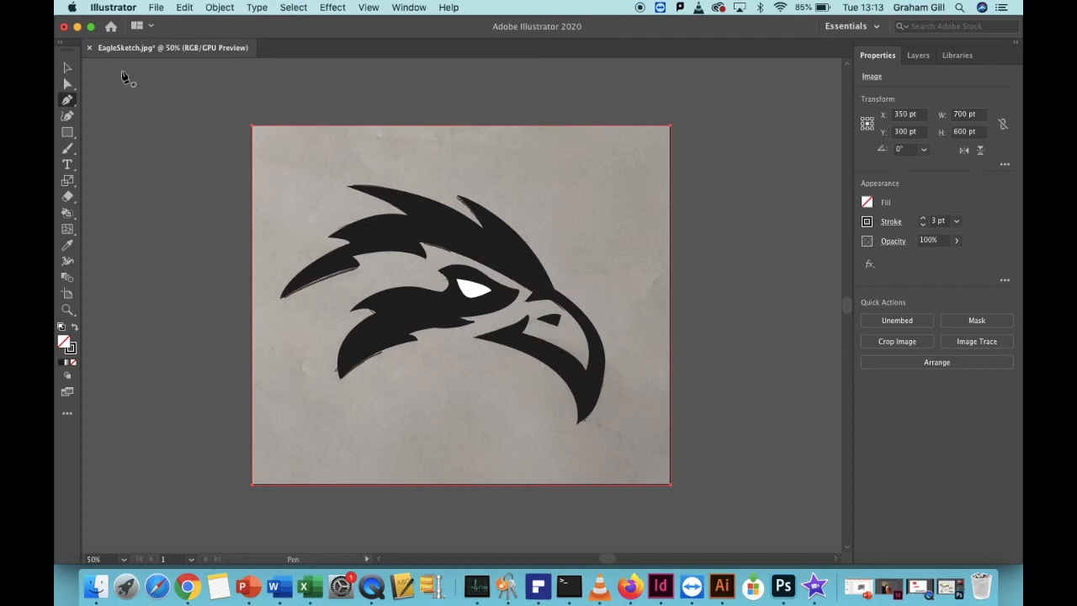
click(67, 69)
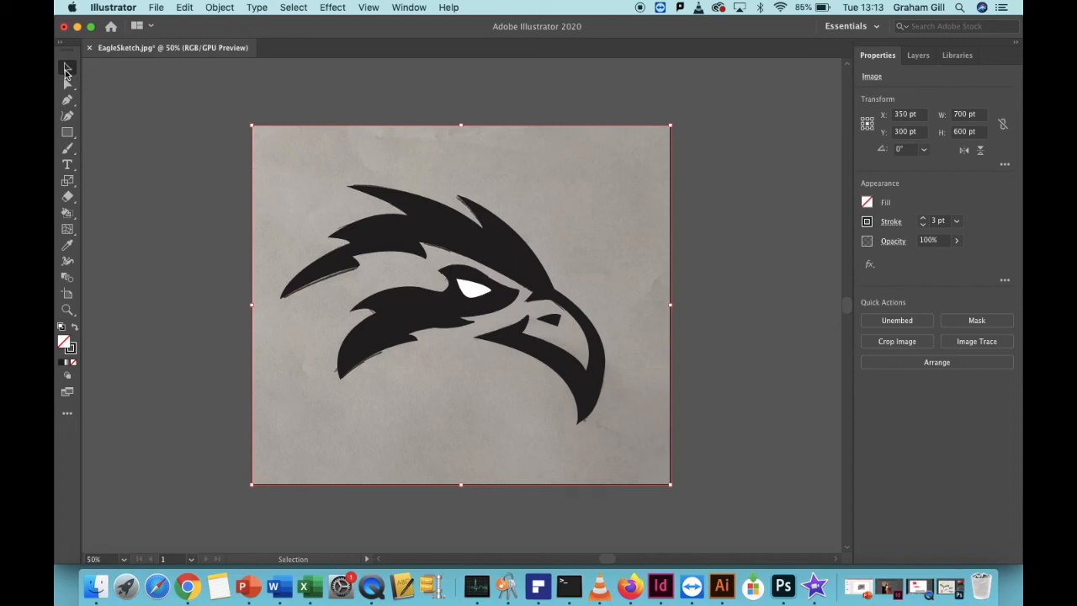
drag(302, 152, 680, 160)
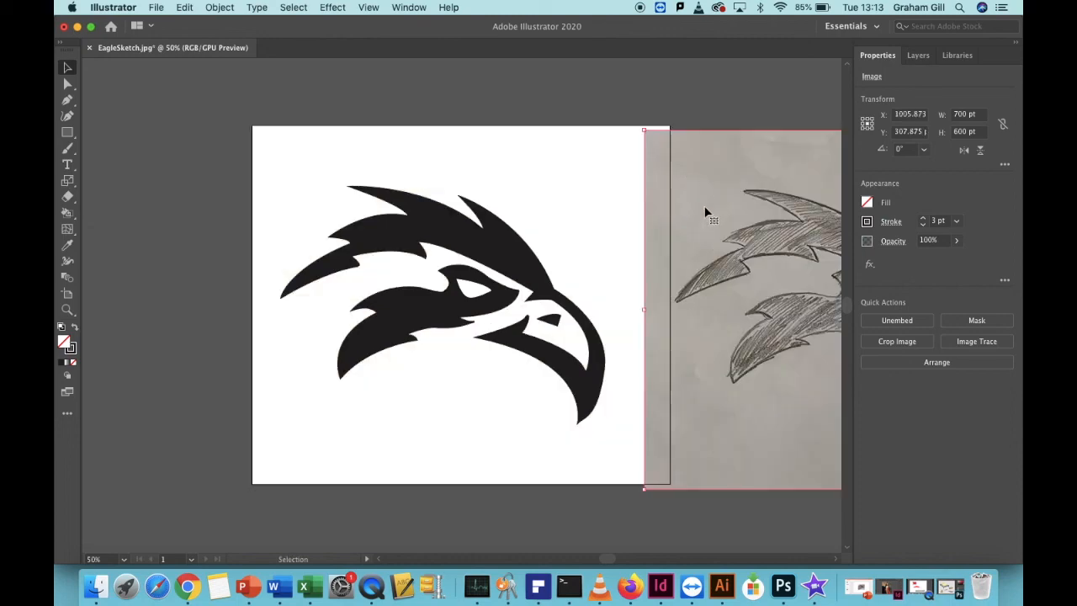
key(Delete)
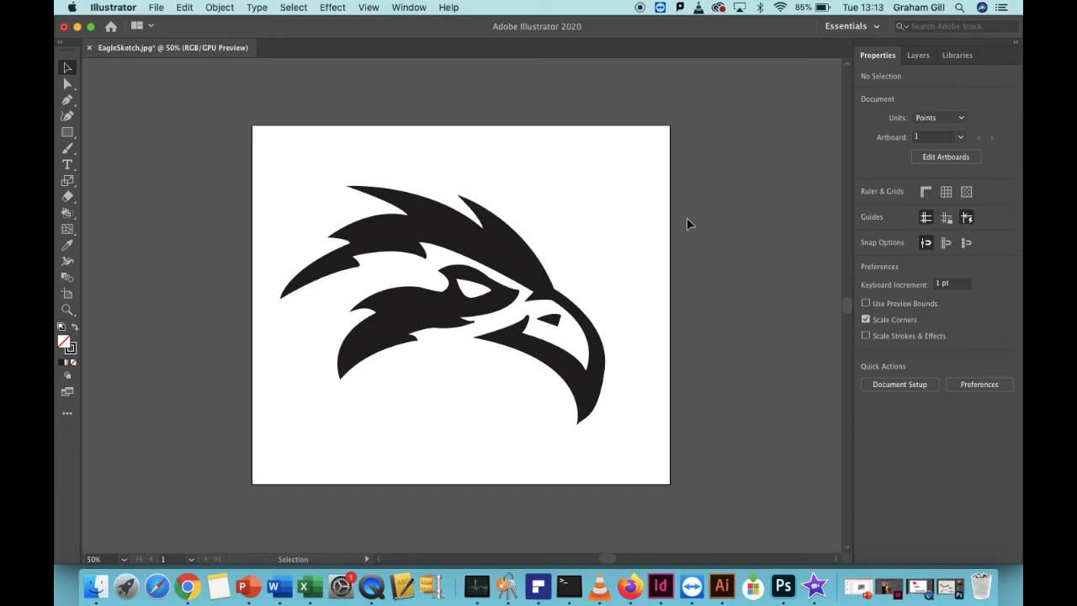
Target the nostril, eye and cheek paths in turn in the layer list, leaving the cheek shape selected
click(918, 55)
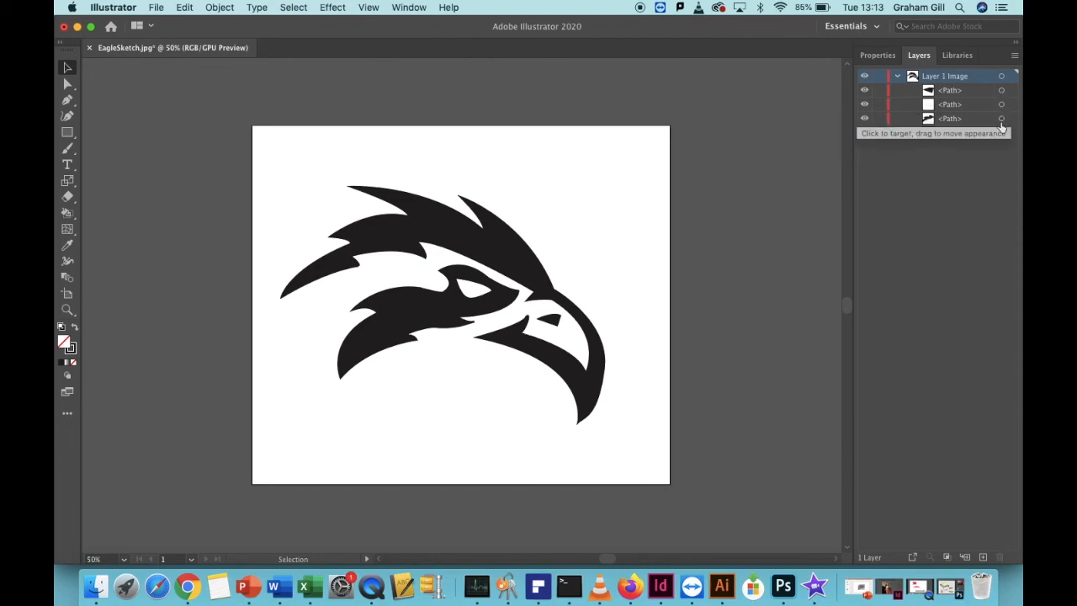
click(1000, 90)
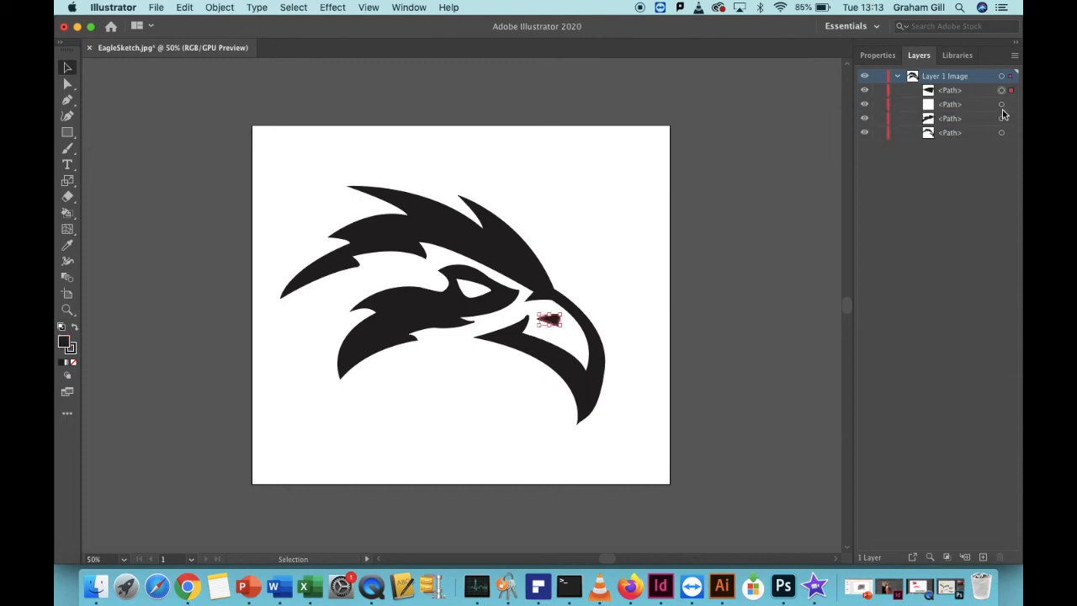
click(1001, 104)
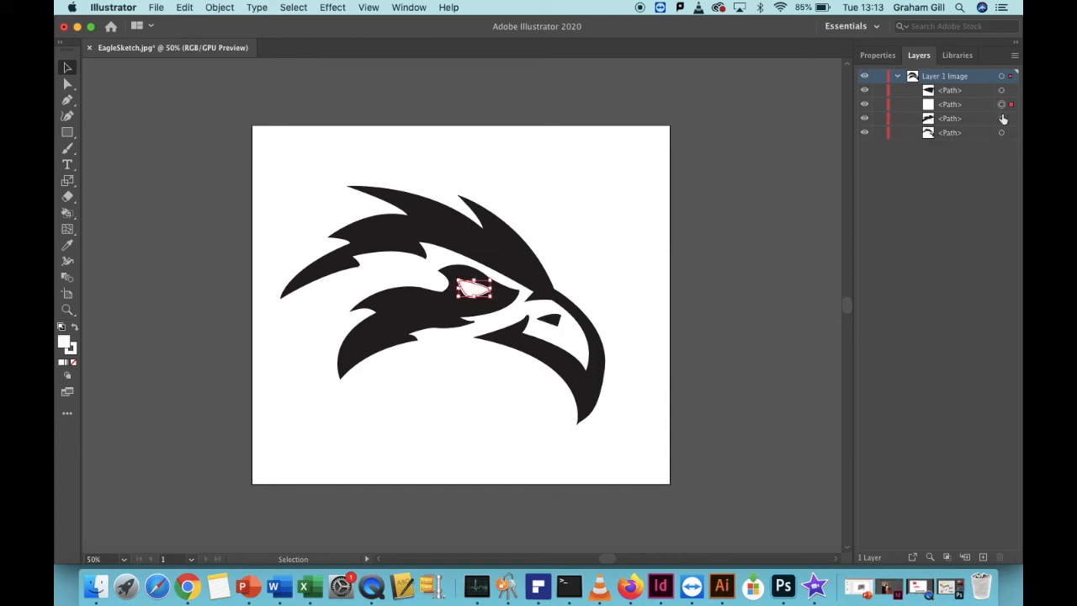
click(1001, 119)
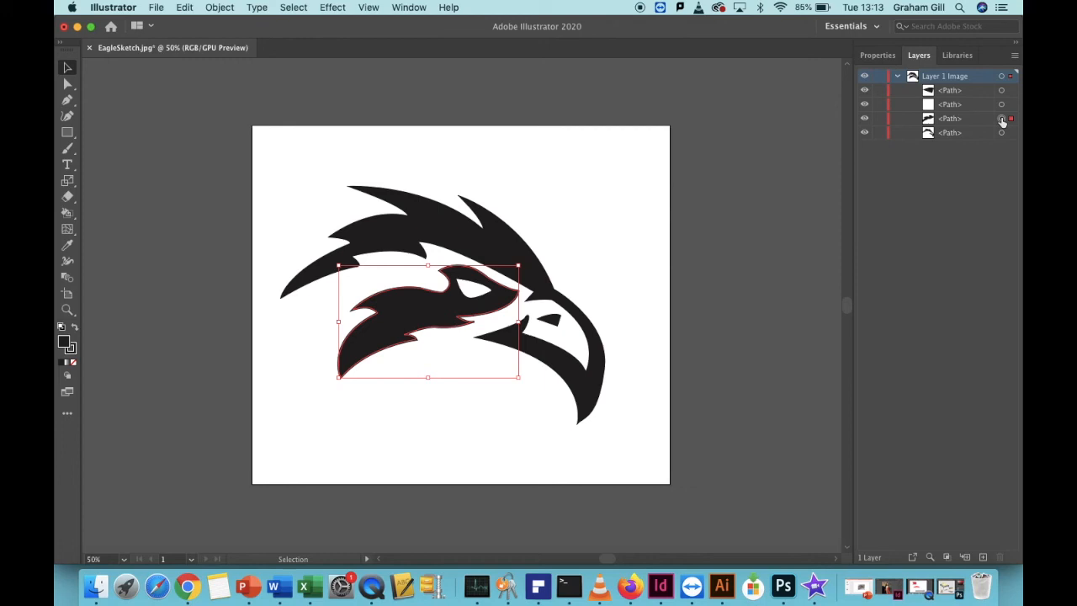
Set the cheek shape's stroke colour to a bright red picked from the colour spectrum
click(877, 55)
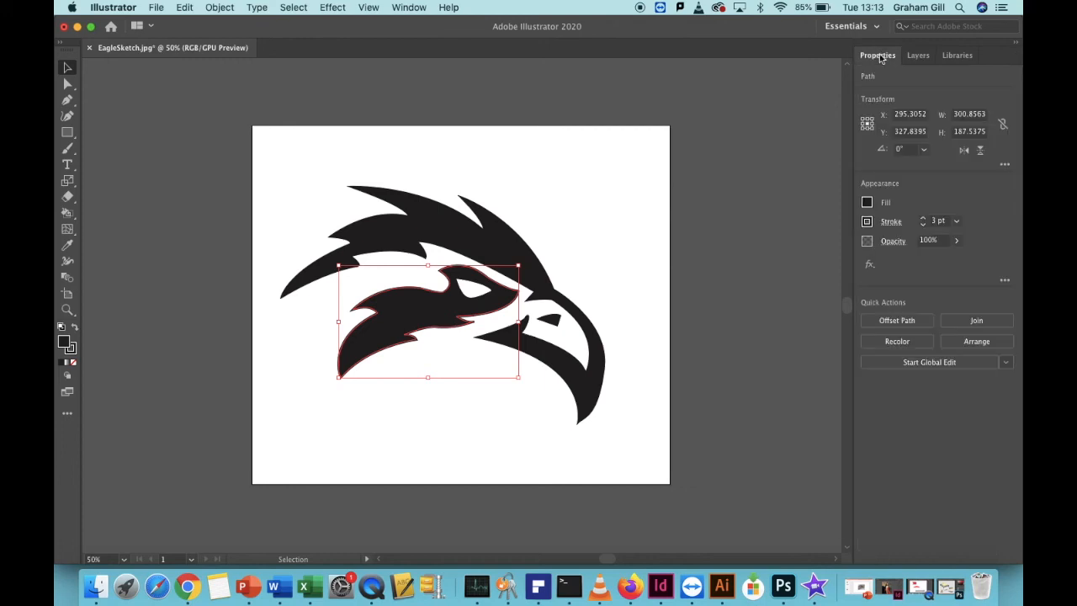
click(867, 204)
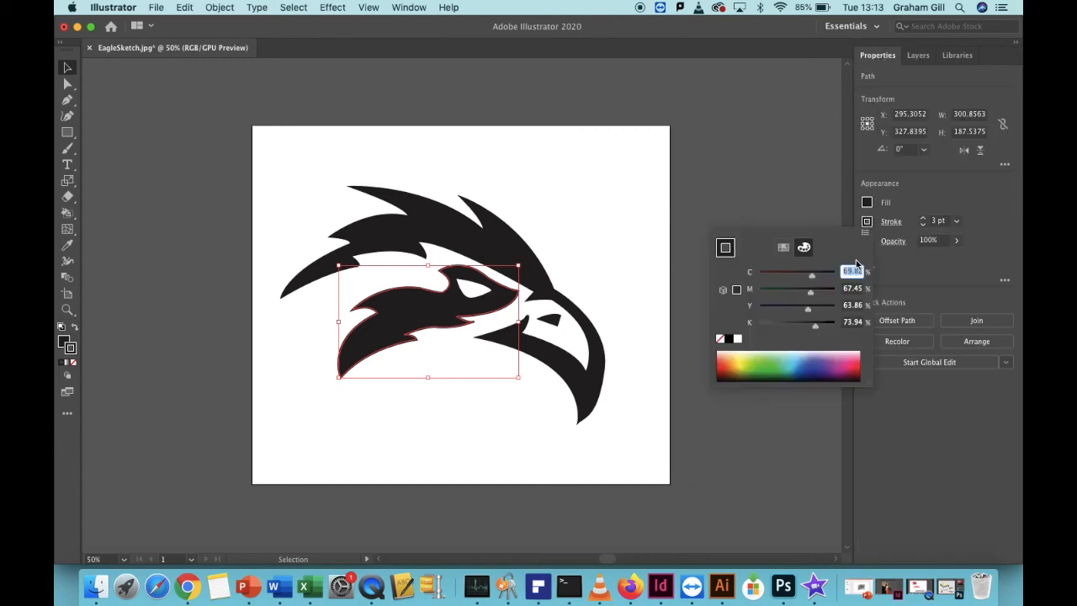
click(857, 360)
click(866, 222)
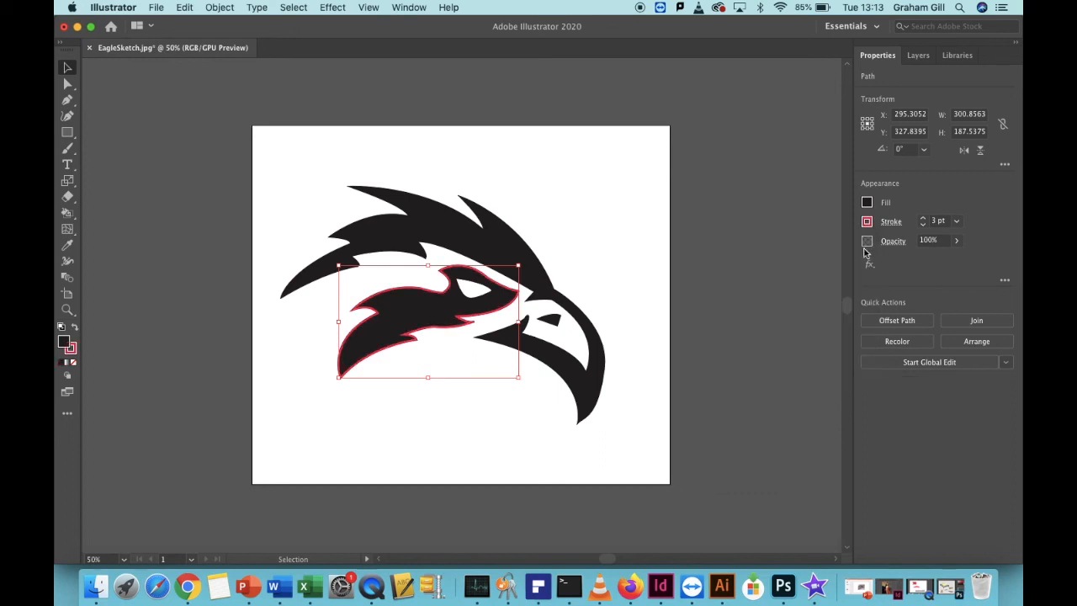
Fill the cheek shape with a deep crimson red from the colour spectrum, about C 18, M 100, Y 71, K 7
click(867, 204)
click(861, 338)
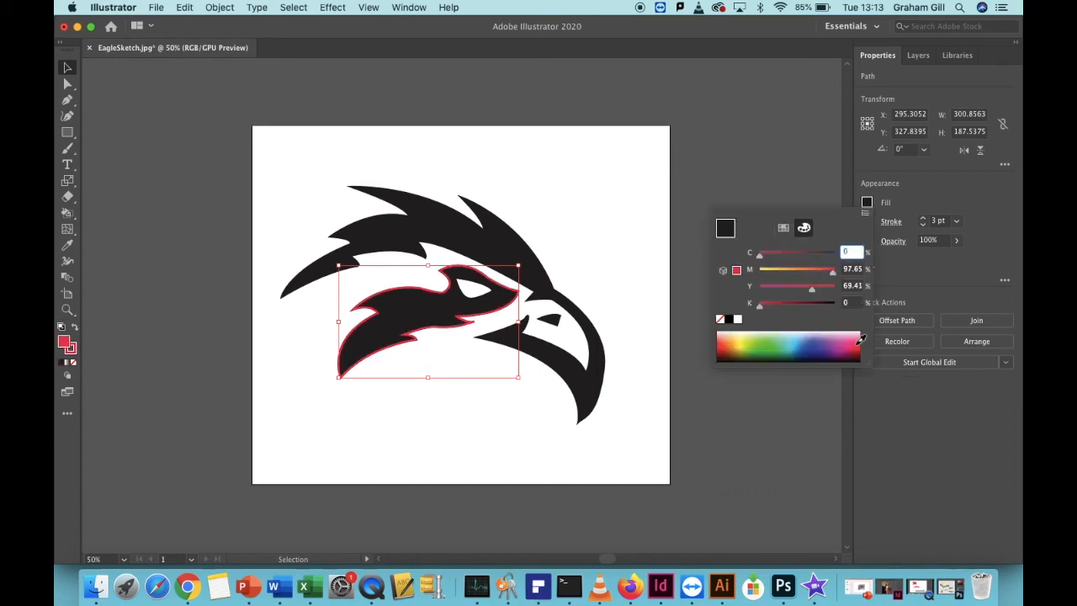
click(861, 338)
click(862, 340)
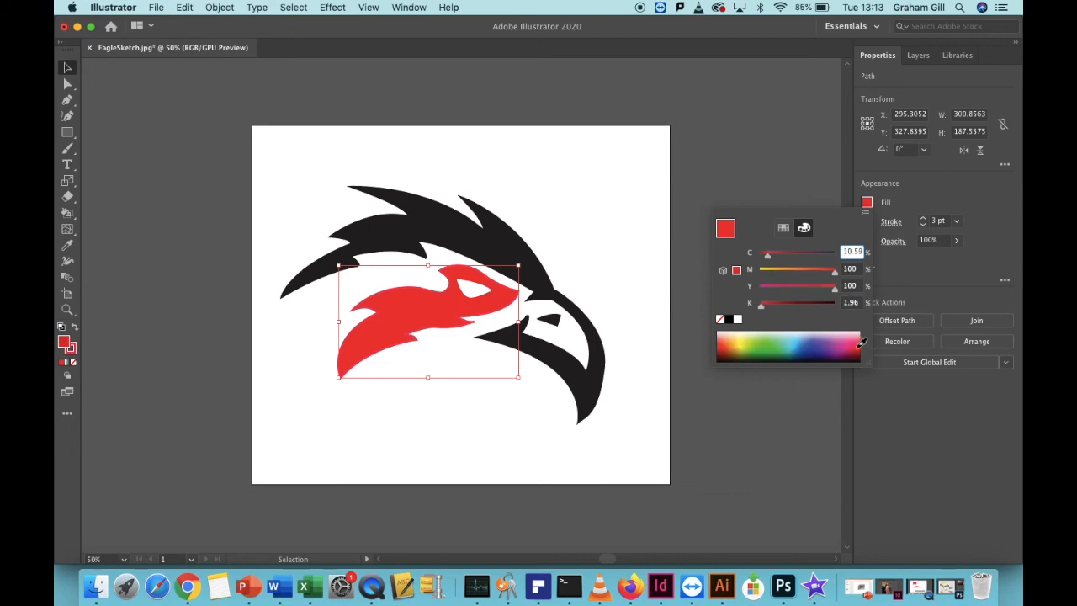
click(858, 339)
click(860, 341)
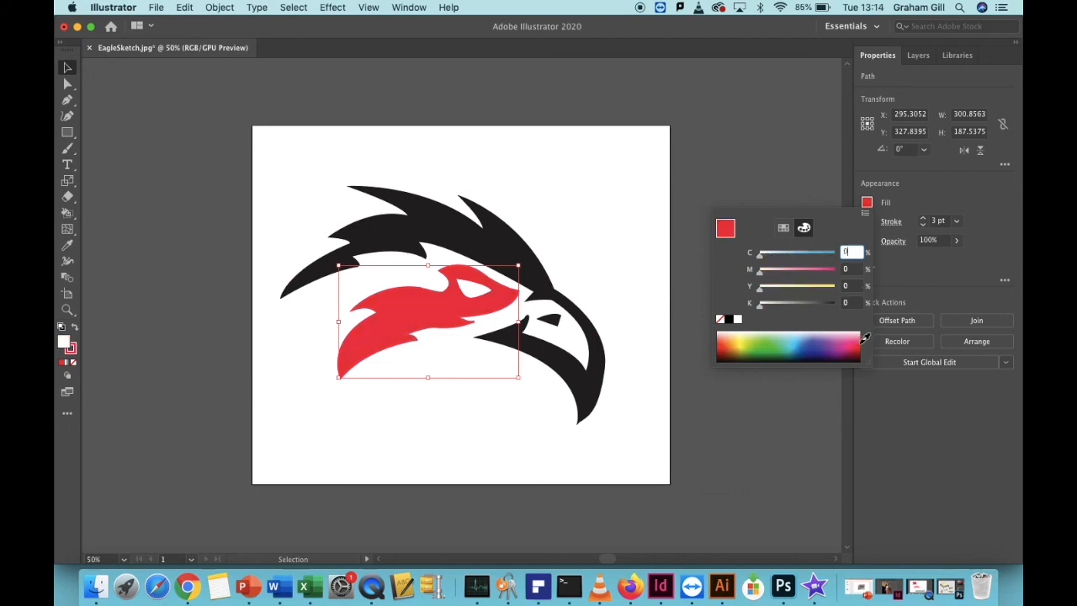
click(855, 346)
click(856, 344)
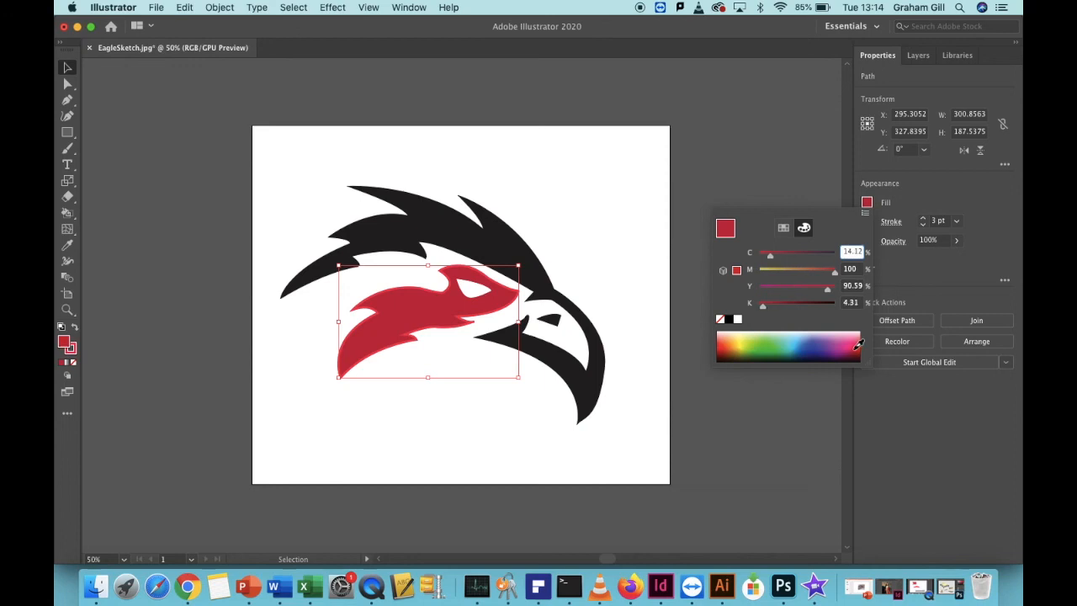
click(856, 344)
click(857, 344)
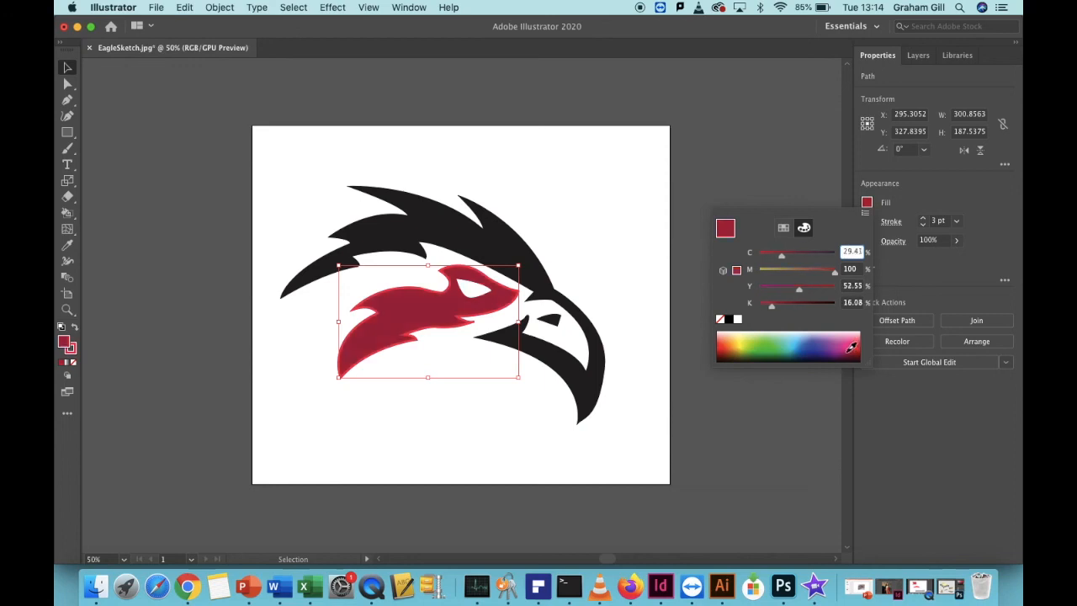
click(855, 345)
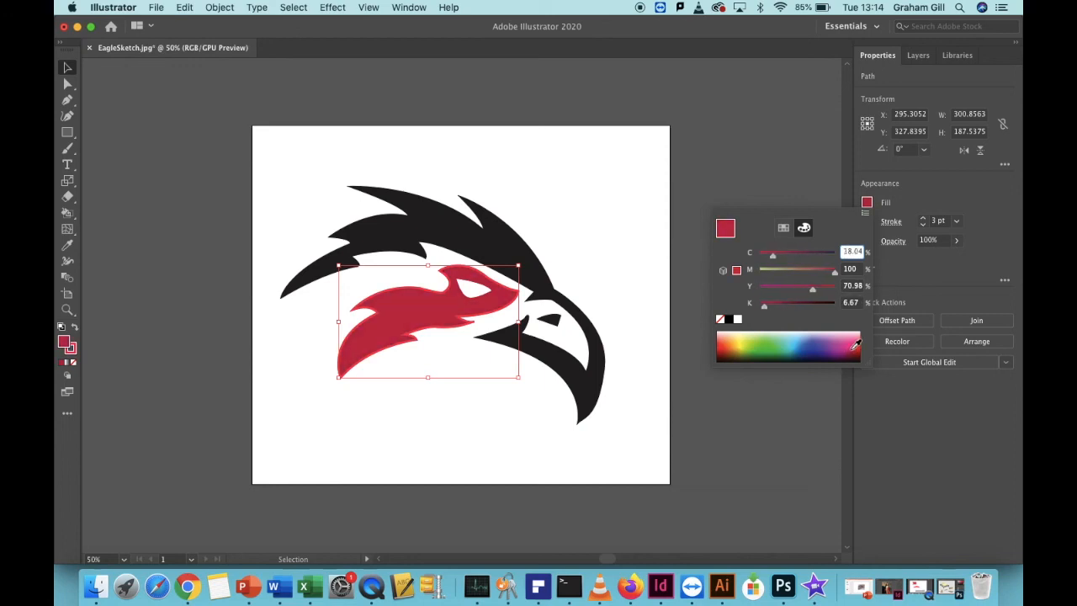
click(920, 192)
Set the cheek shape's stroke to None
click(866, 222)
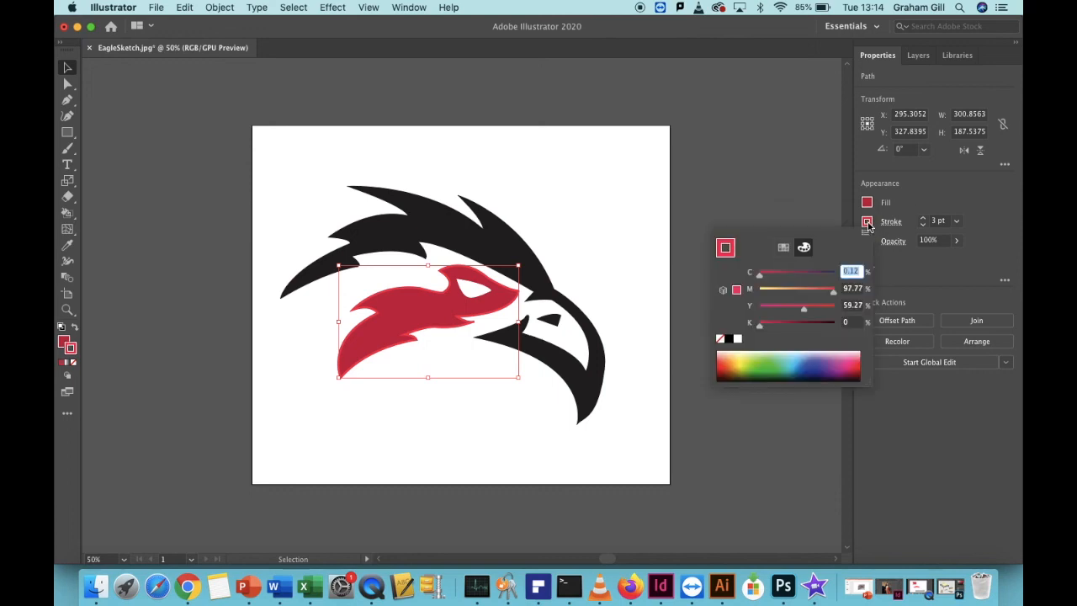
click(720, 339)
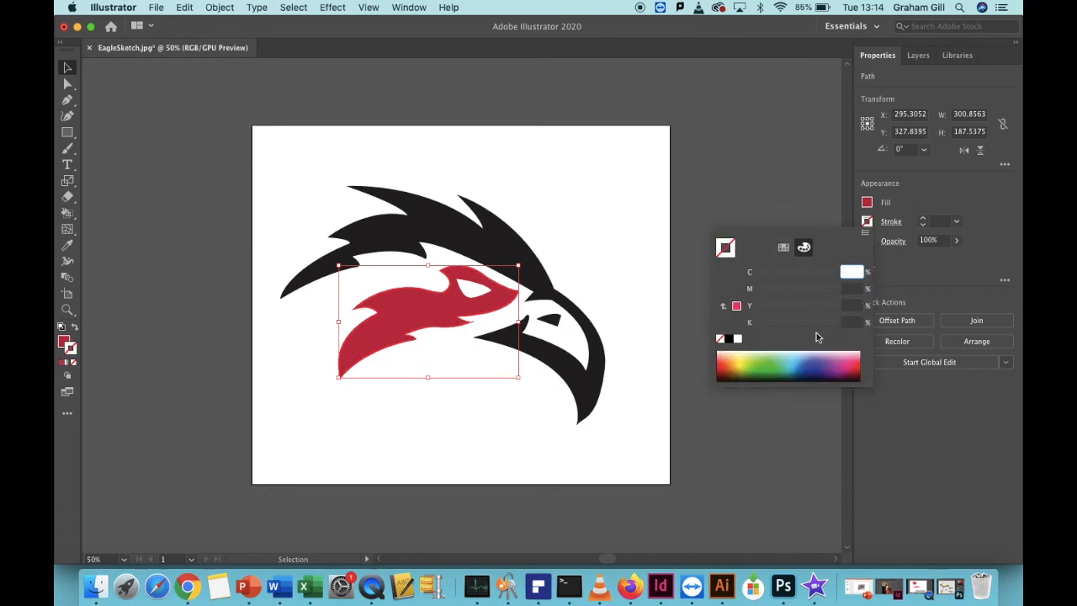
click(996, 202)
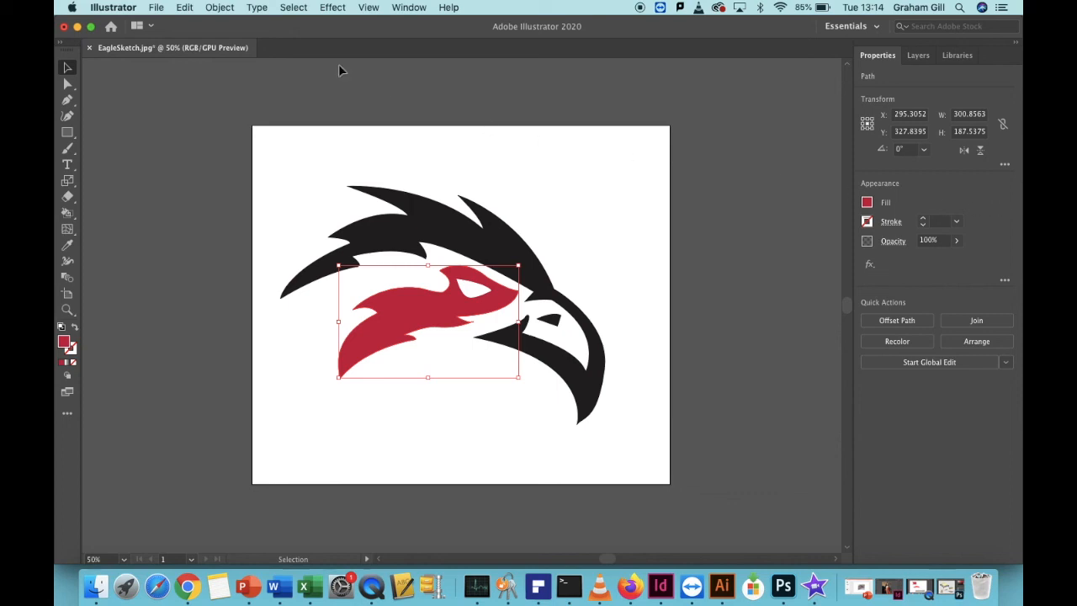
Save the logo as EagleSketch.ai in the 3 Pen Tool Logo folder with the default Illustrator 2020 options
click(157, 8)
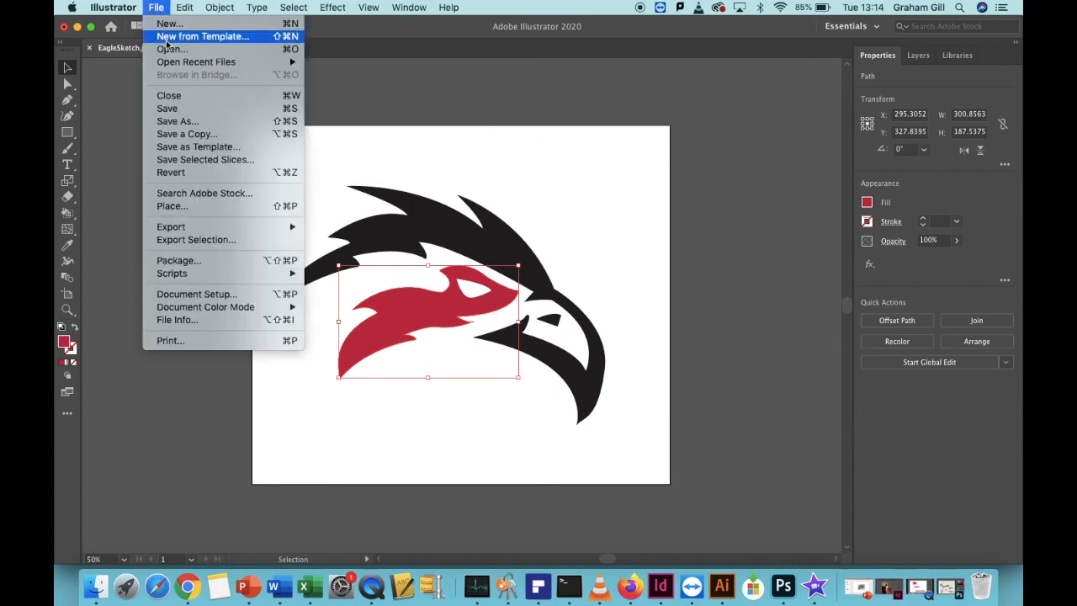
click(186, 122)
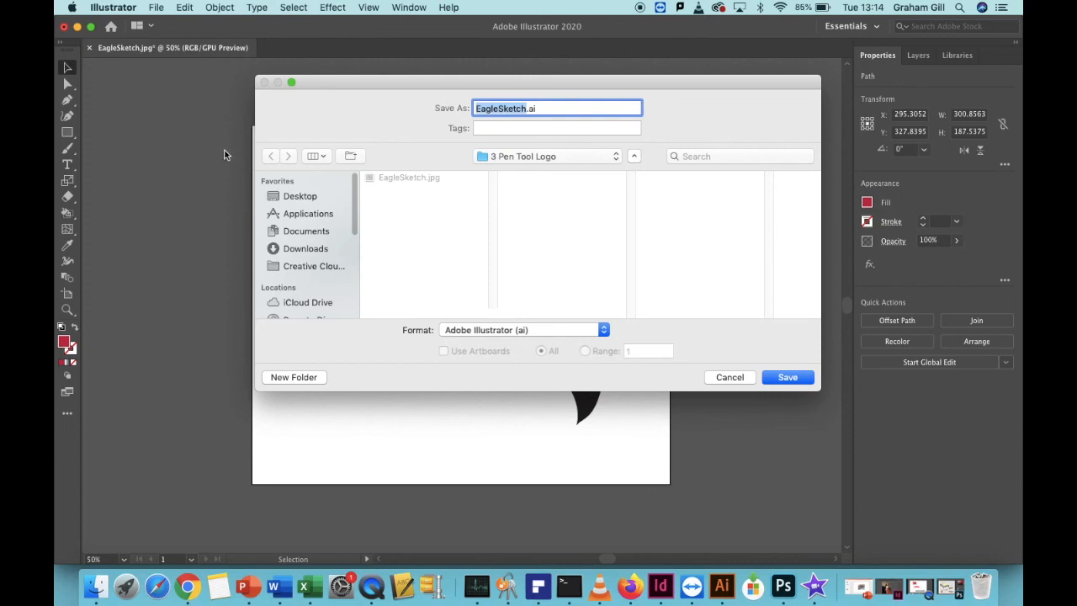
click(787, 377)
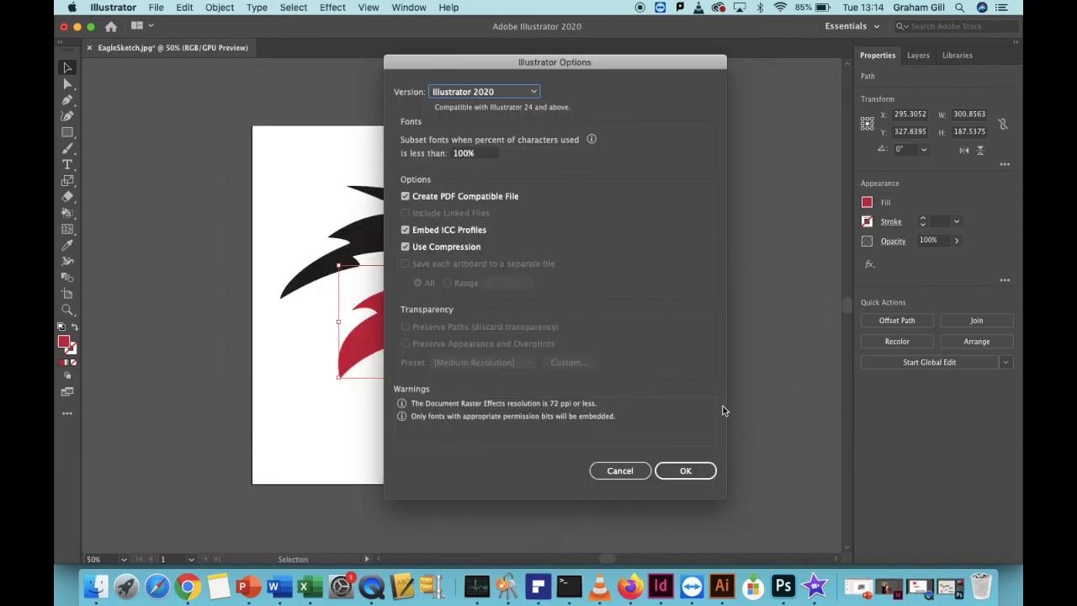
click(694, 470)
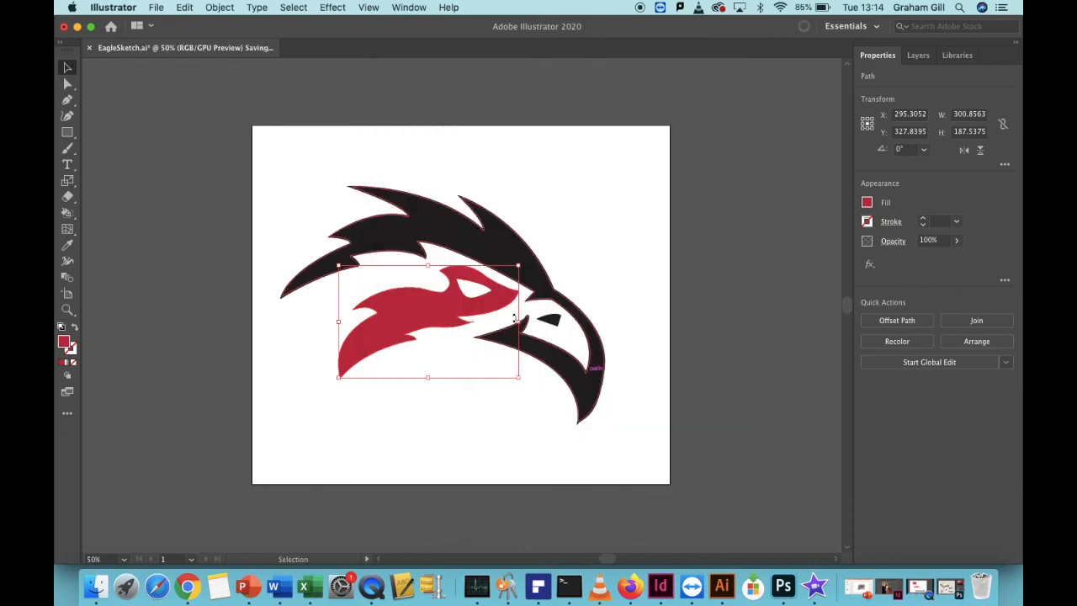
Export the logo as EagleSketch.svg in SVG format to the same folder, keeping the default SVG options
click(155, 8)
mouse_move(172, 228)
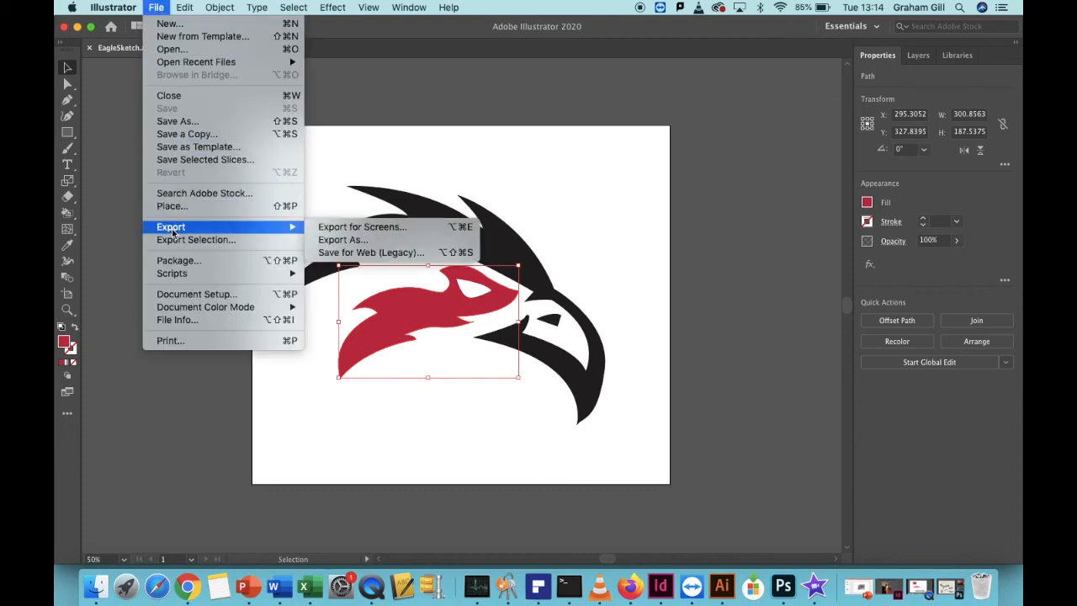
click(369, 241)
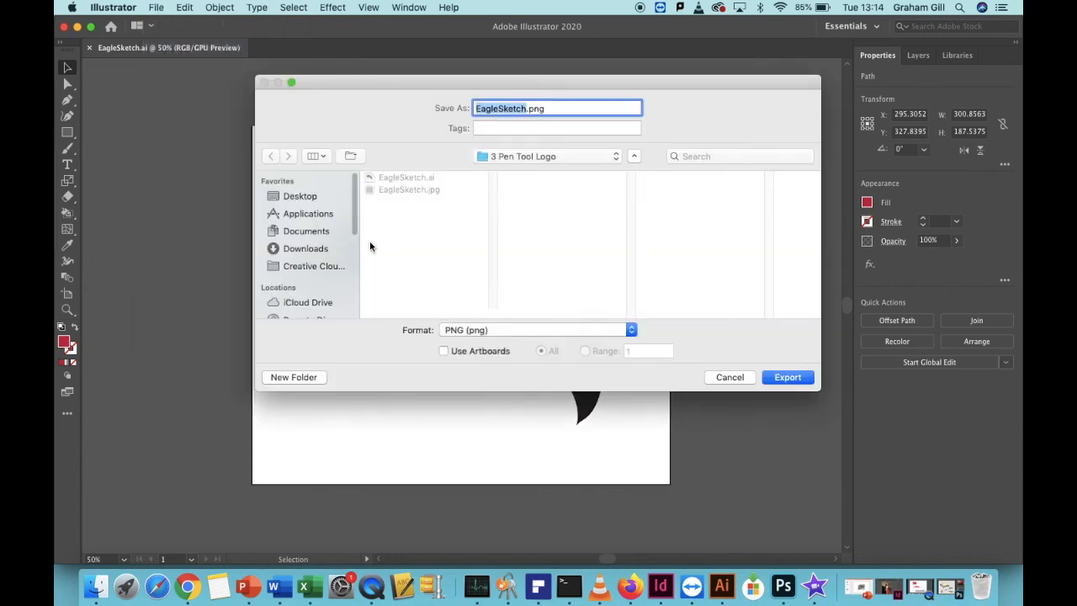
click(632, 330)
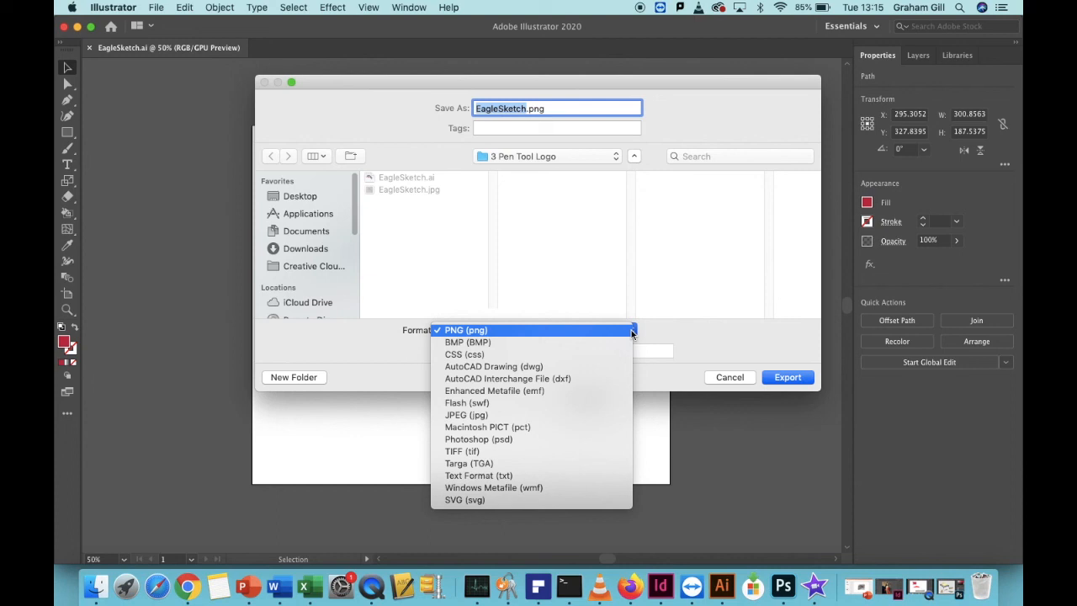
click(464, 500)
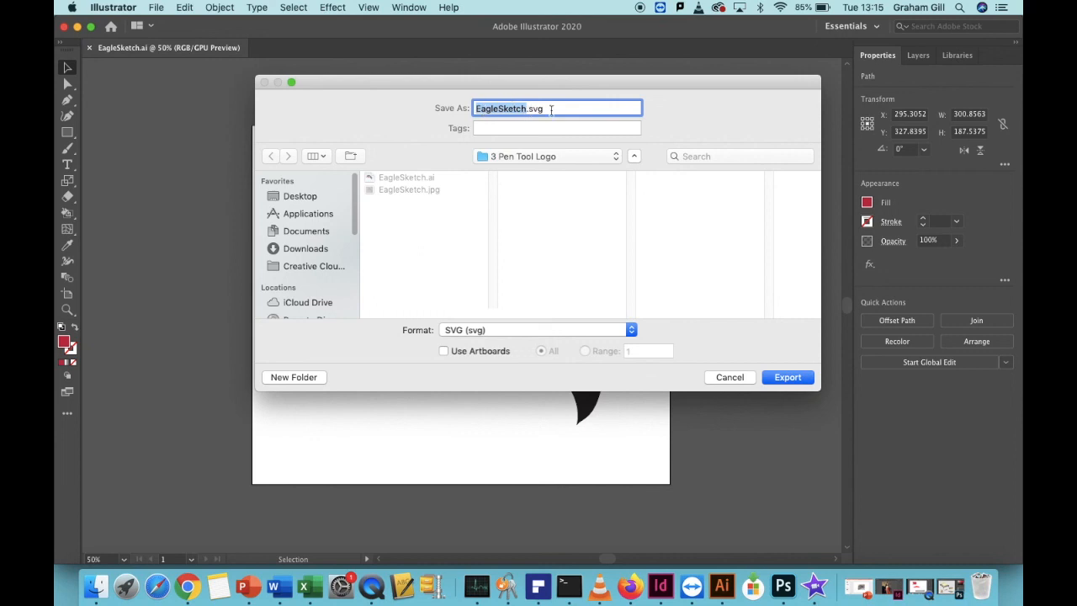
click(788, 377)
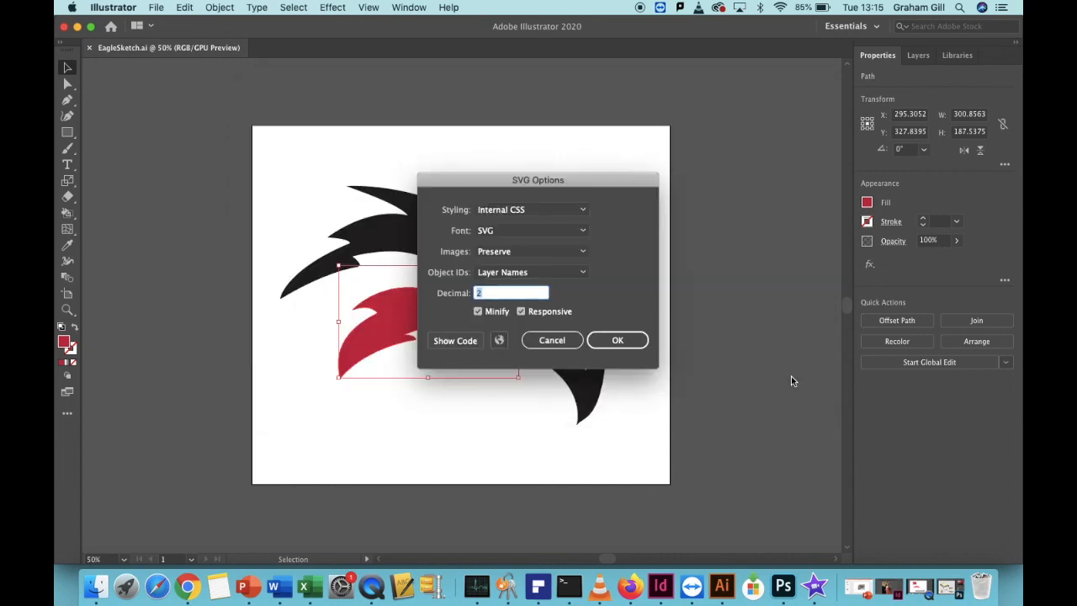
click(618, 339)
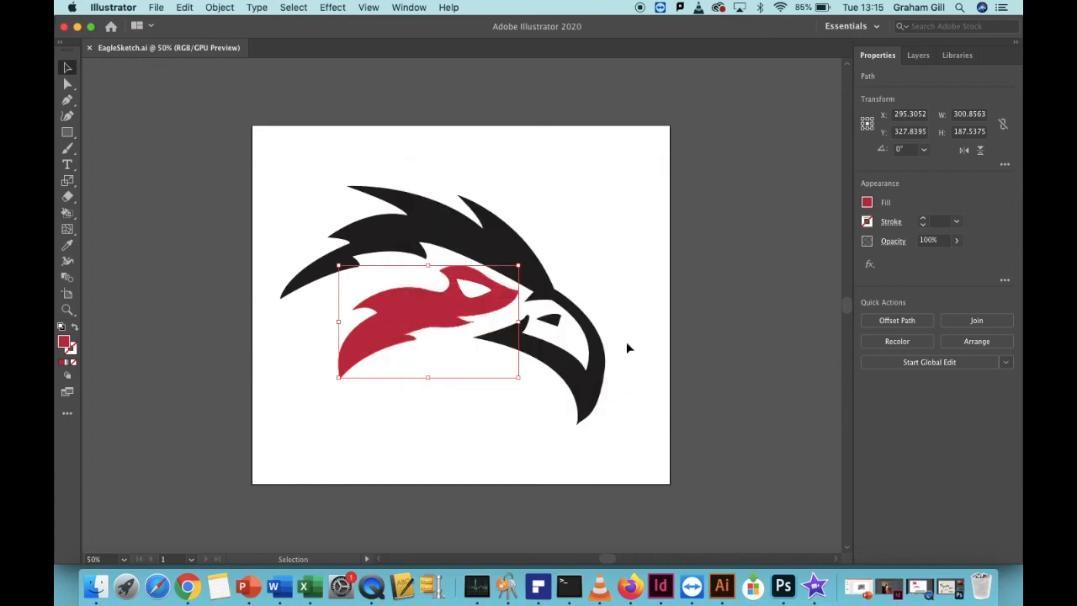